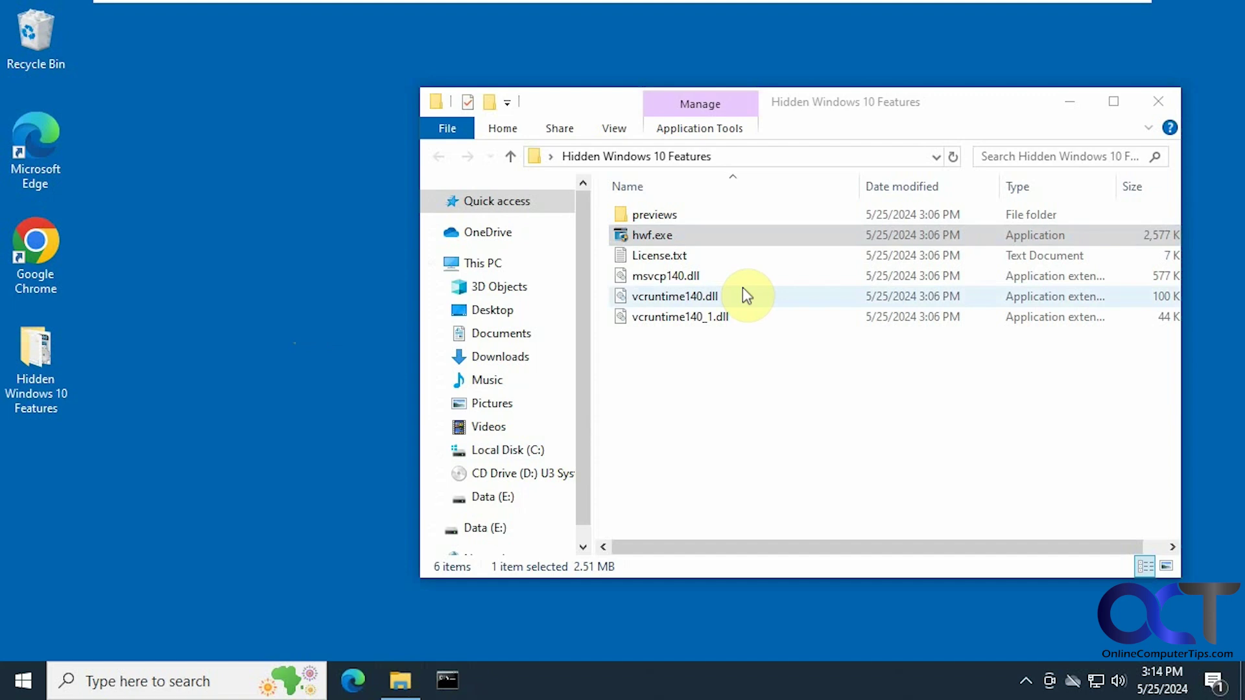
Select hwf.exe in the Hidden Windows 10 Features folder and double-click it to launch
{"action": "left_click", "coordinate": [762, 234]}
{"action": "double_click", "coordinate": [629, 236]}
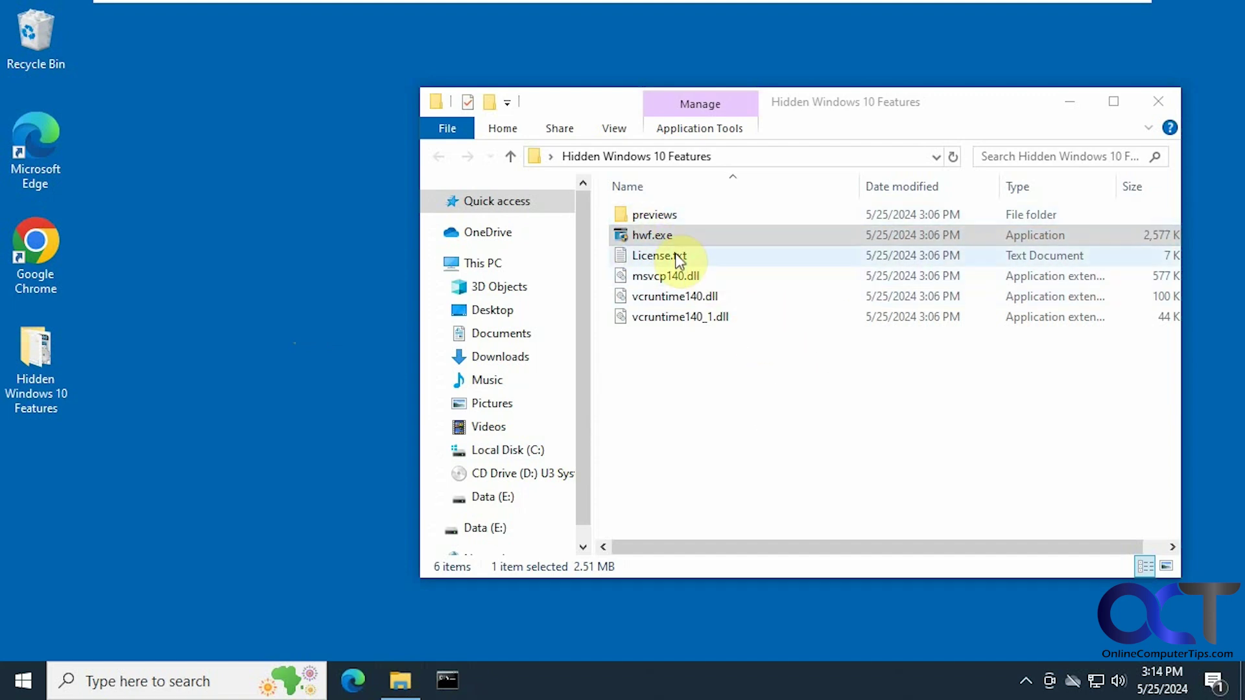
Run hwf.exe, approve the User Account Control prompt, and accept the License model notice
{"action": "left_click", "coordinate": [653, 236]}
{"action": "double_click", "coordinate": [653, 236]}
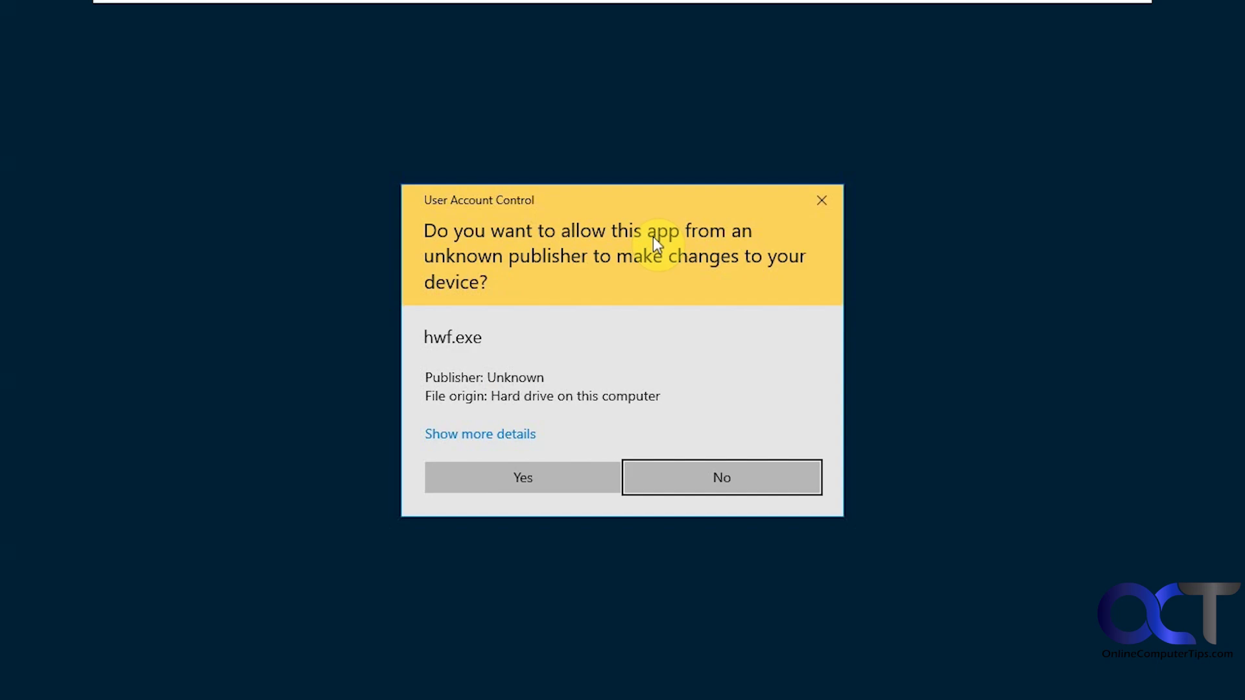
{"action": "left_click", "coordinate": [546, 475]}
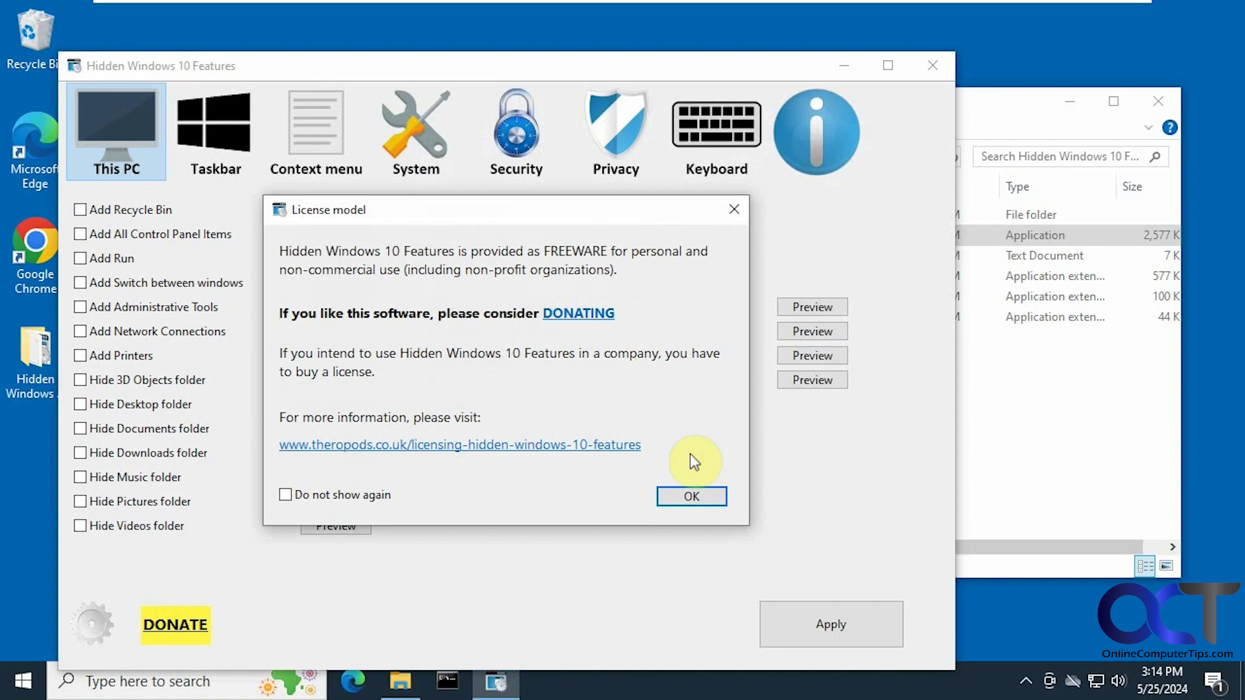
{"action": "left_click", "coordinate": [691, 497]}
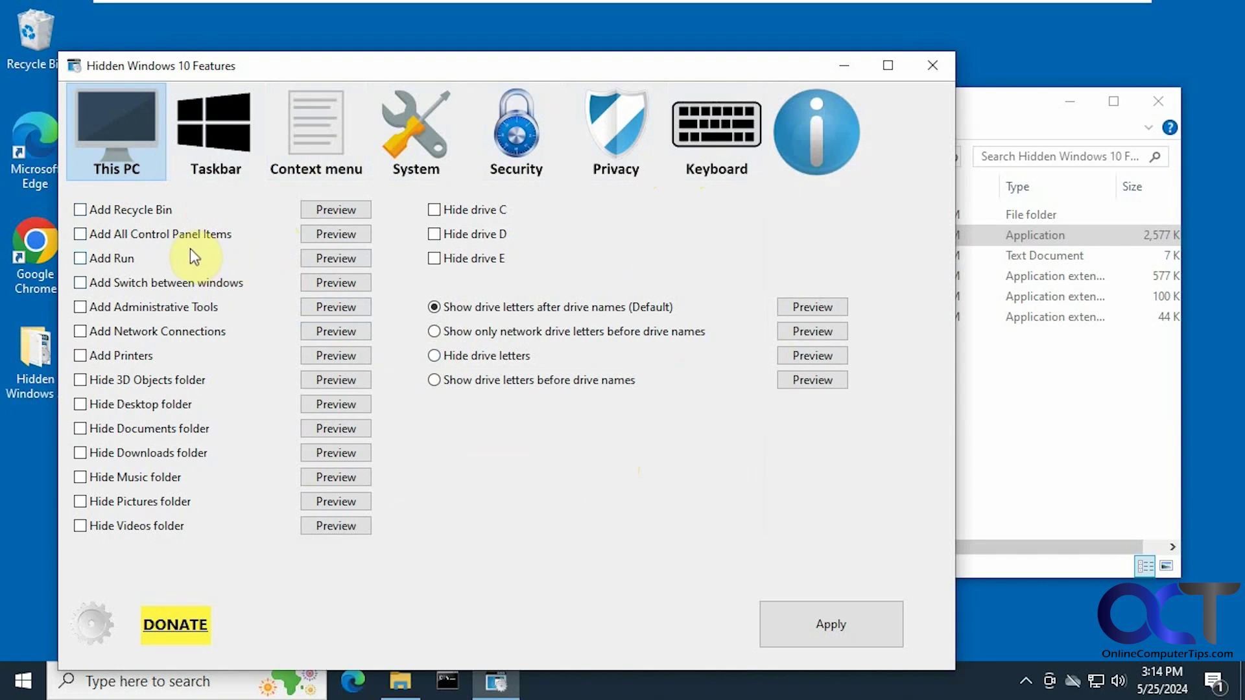
Show This PC in Explorer, then tick Add Recycle Bin and preview the tweak
{"action": "left_click", "coordinate": [1023, 411]}
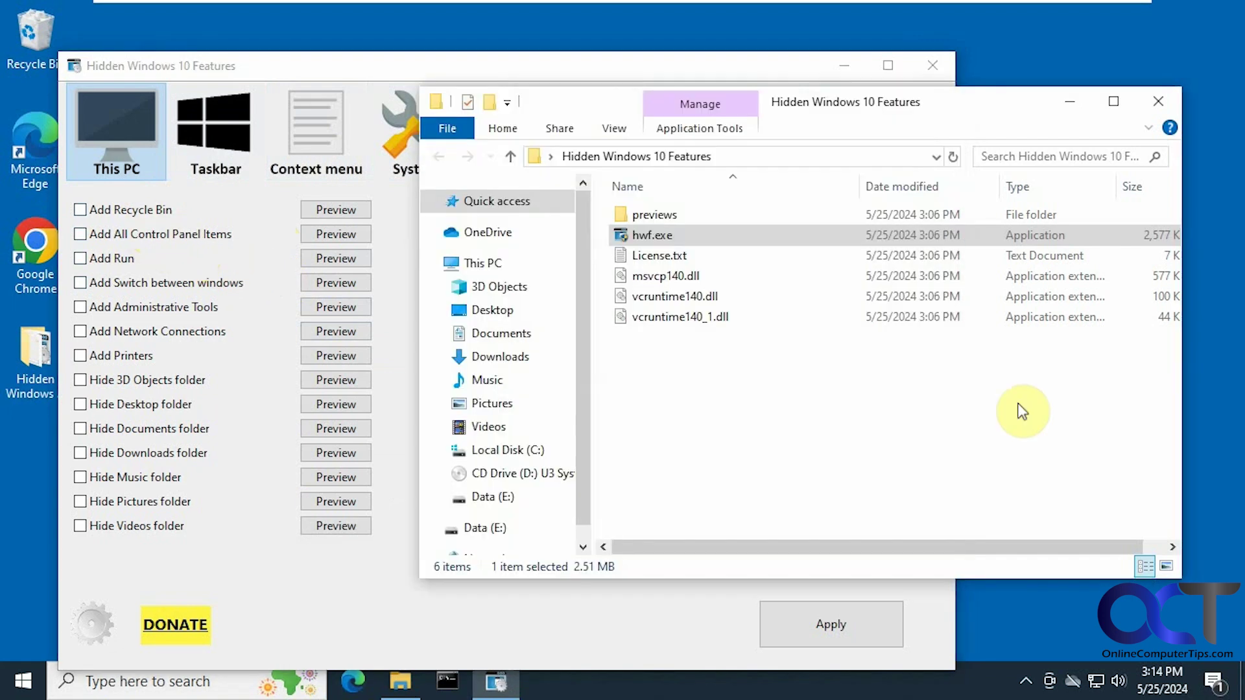
{"action": "left_click", "coordinate": [492, 264]}
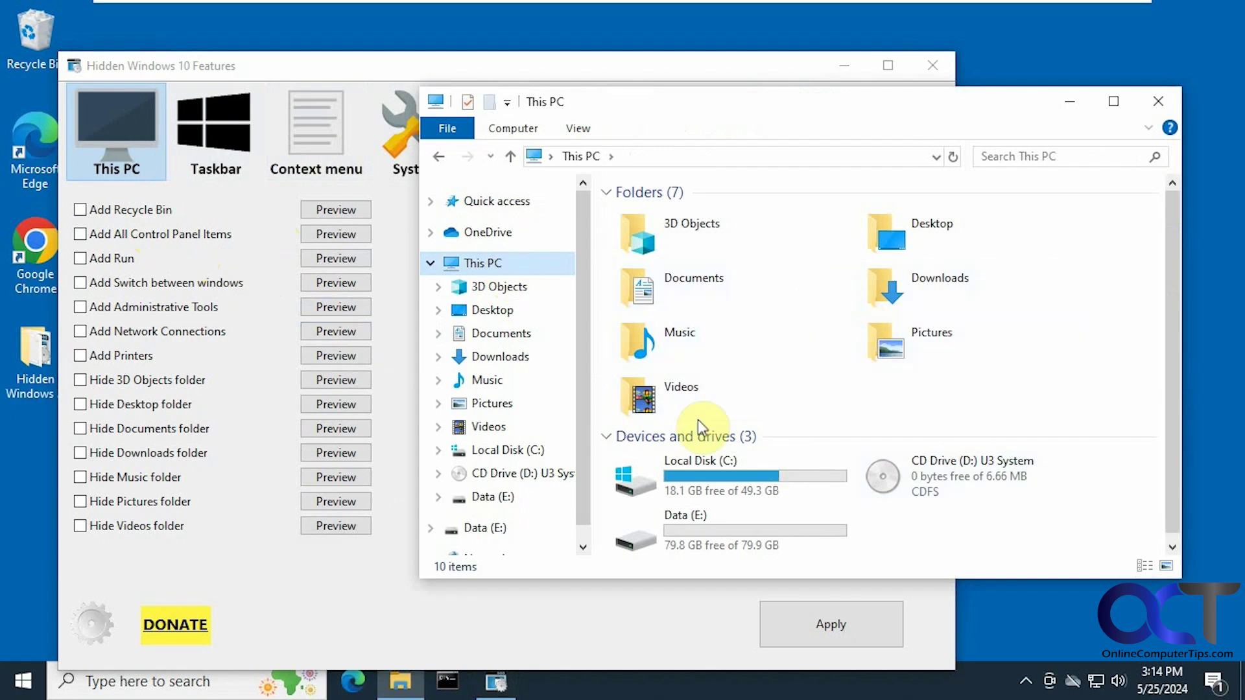
{"action": "left_click", "coordinate": [608, 194]}
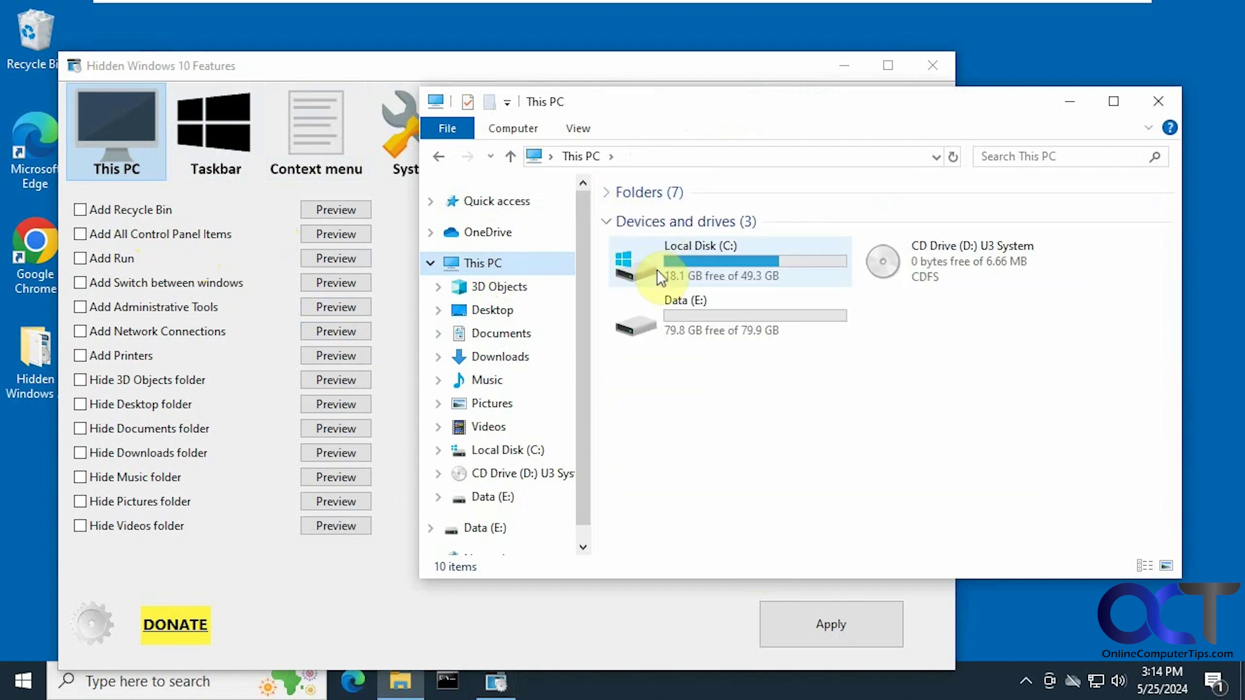
{"action": "left_click", "coordinate": [92, 221]}
{"action": "left_click", "coordinate": [80, 210]}
{"action": "left_click", "coordinate": [334, 210]}
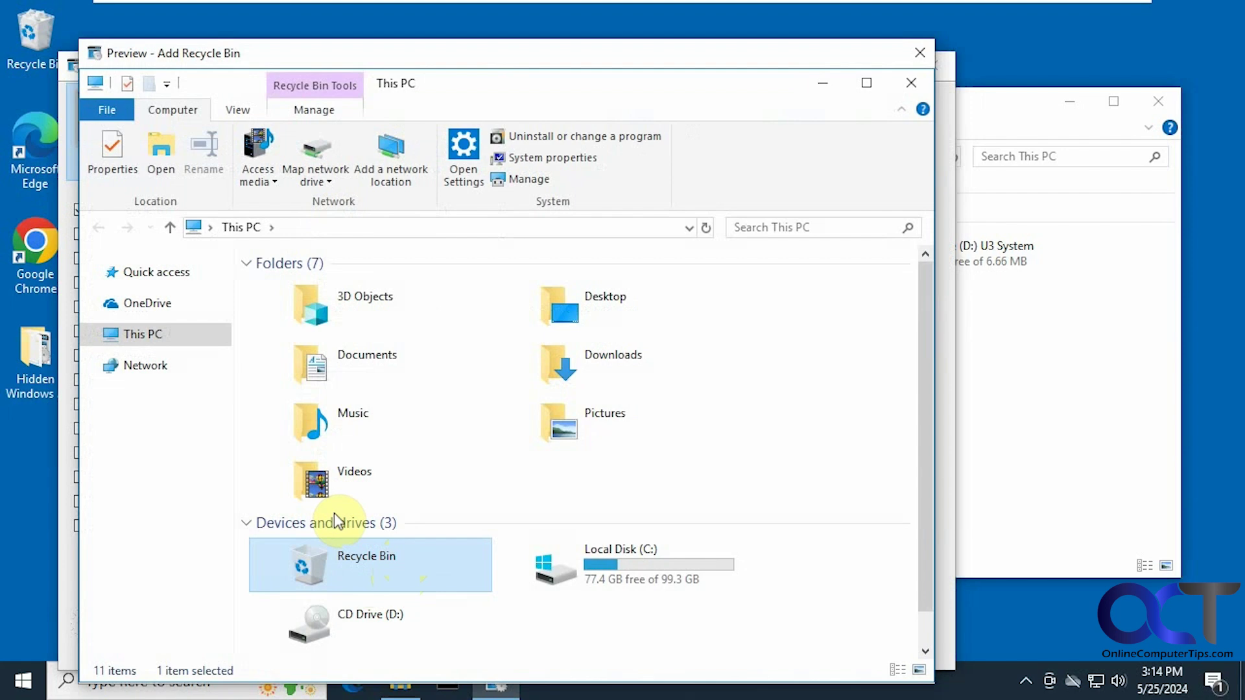
{"action": "left_click", "coordinate": [917, 57]}
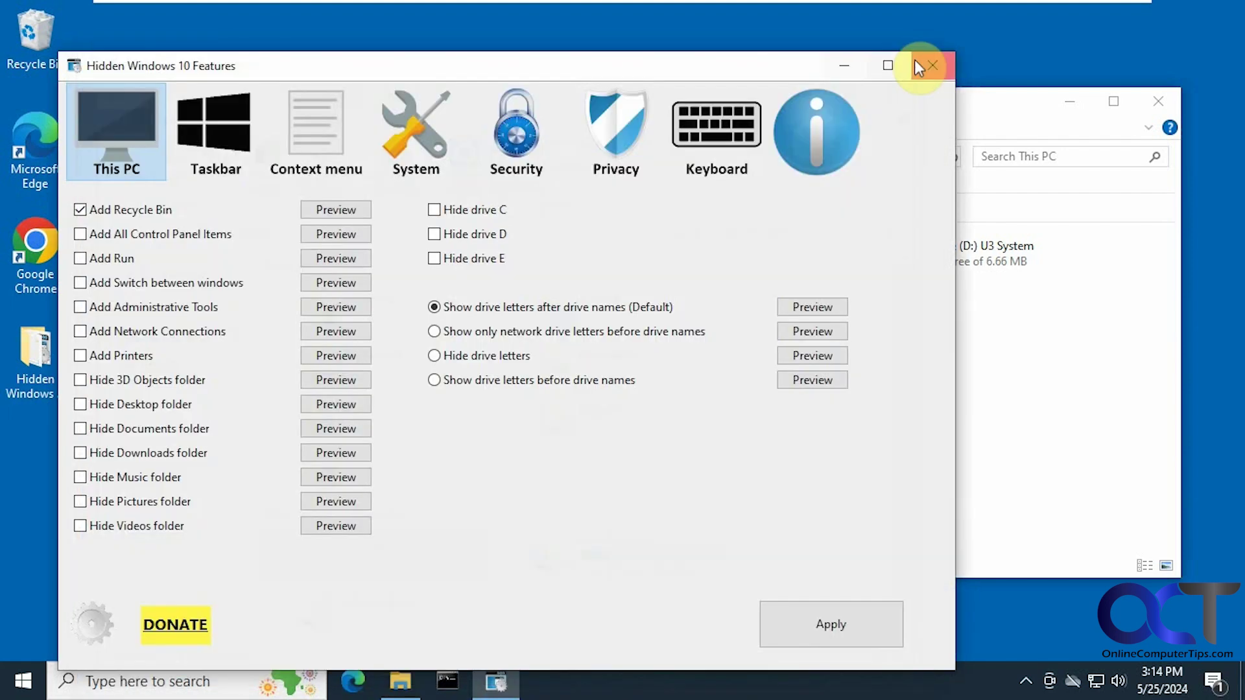
Apply Add Recycle Bin and refresh This PC to show the Recycle Bin
{"action": "left_click", "coordinate": [819, 628]}
{"action": "left_click", "coordinate": [1006, 478]}
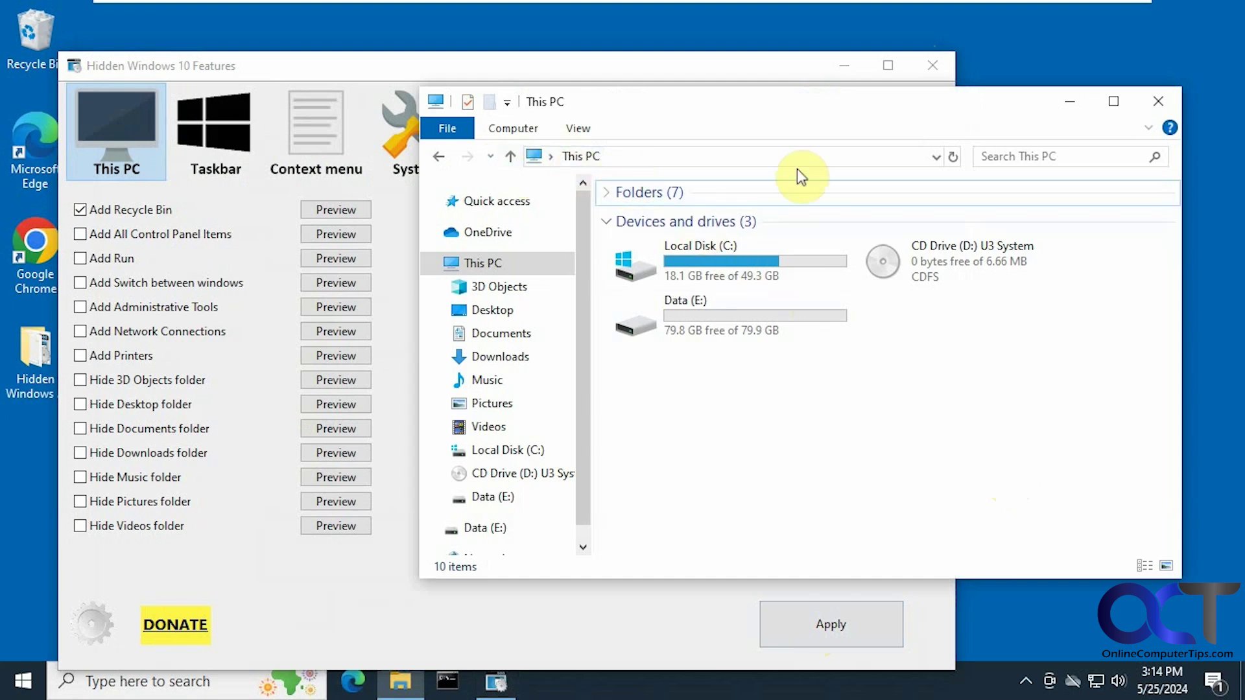
{"action": "left_click", "coordinate": [953, 156]}
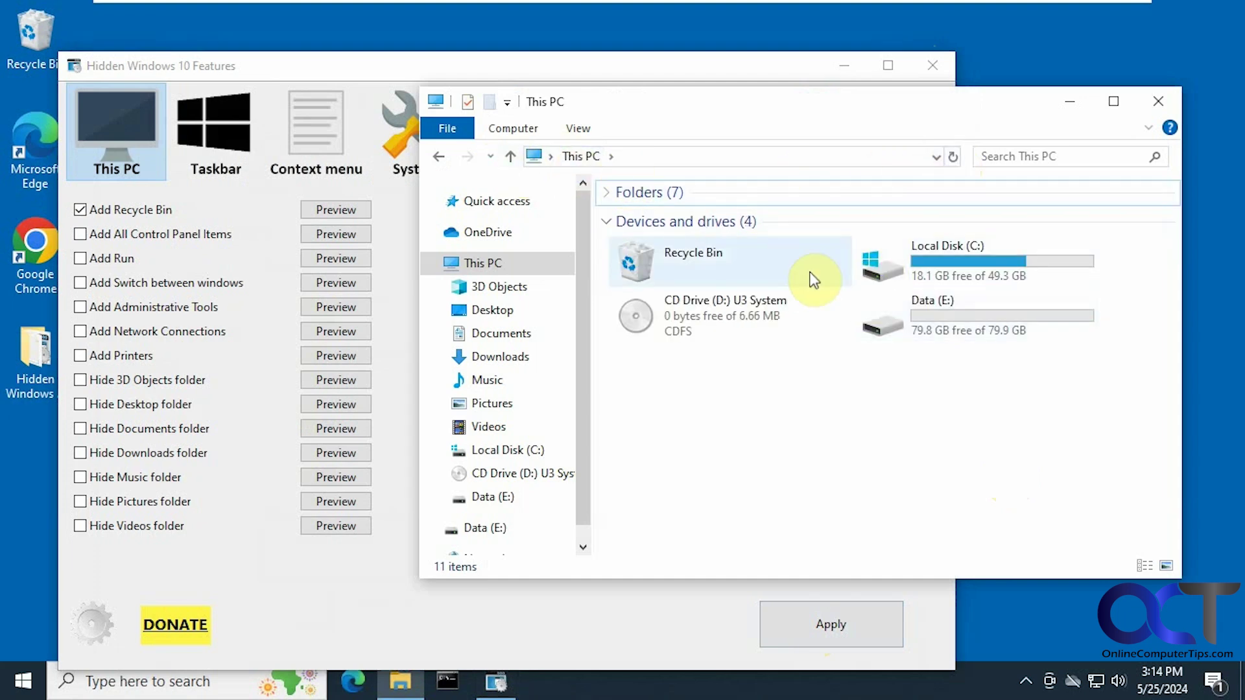
Untick Add Recycle Bin, apply, confirm it's gone from This PC, and minimize Explorer
{"action": "left_click", "coordinate": [150, 209]}
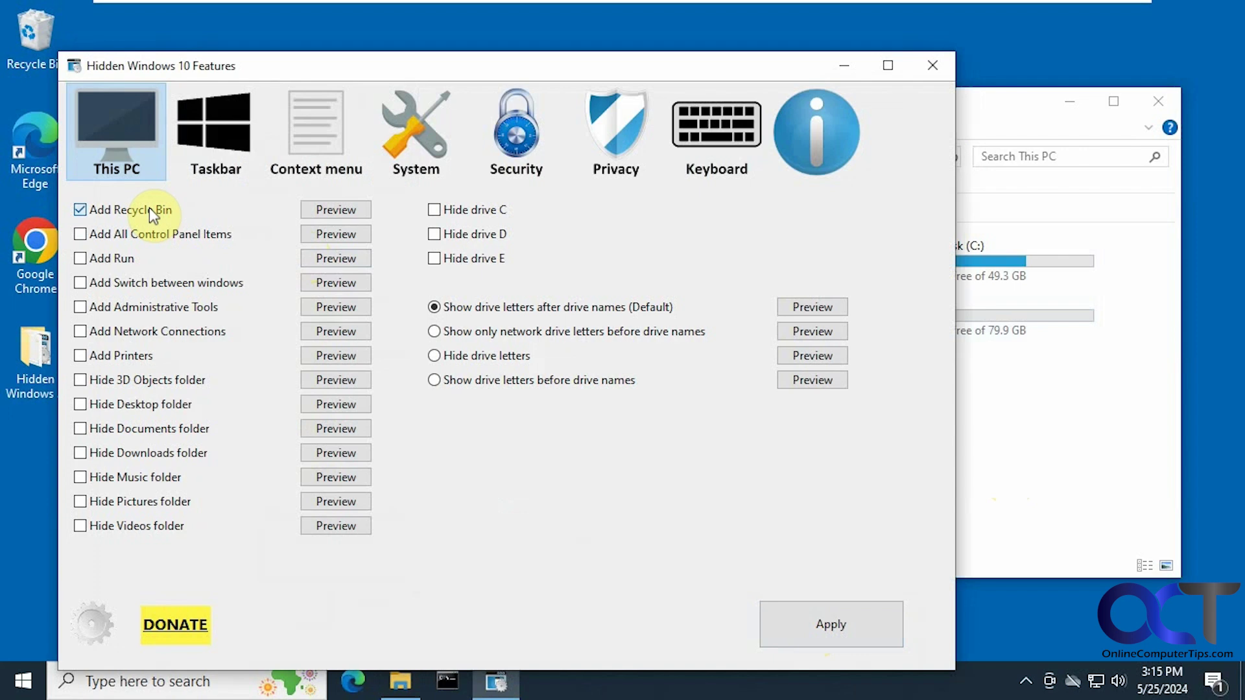
{"action": "left_click", "coordinate": [150, 209]}
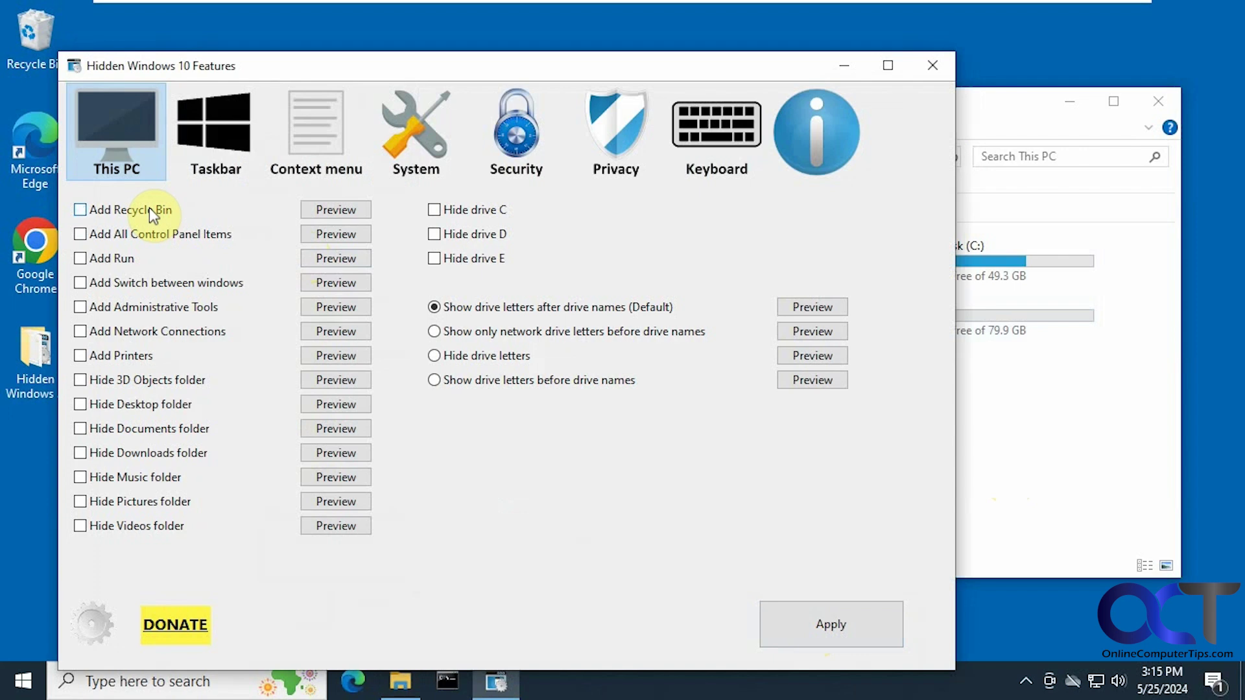
{"action": "left_click", "coordinate": [822, 639]}
{"action": "left_click", "coordinate": [1020, 528]}
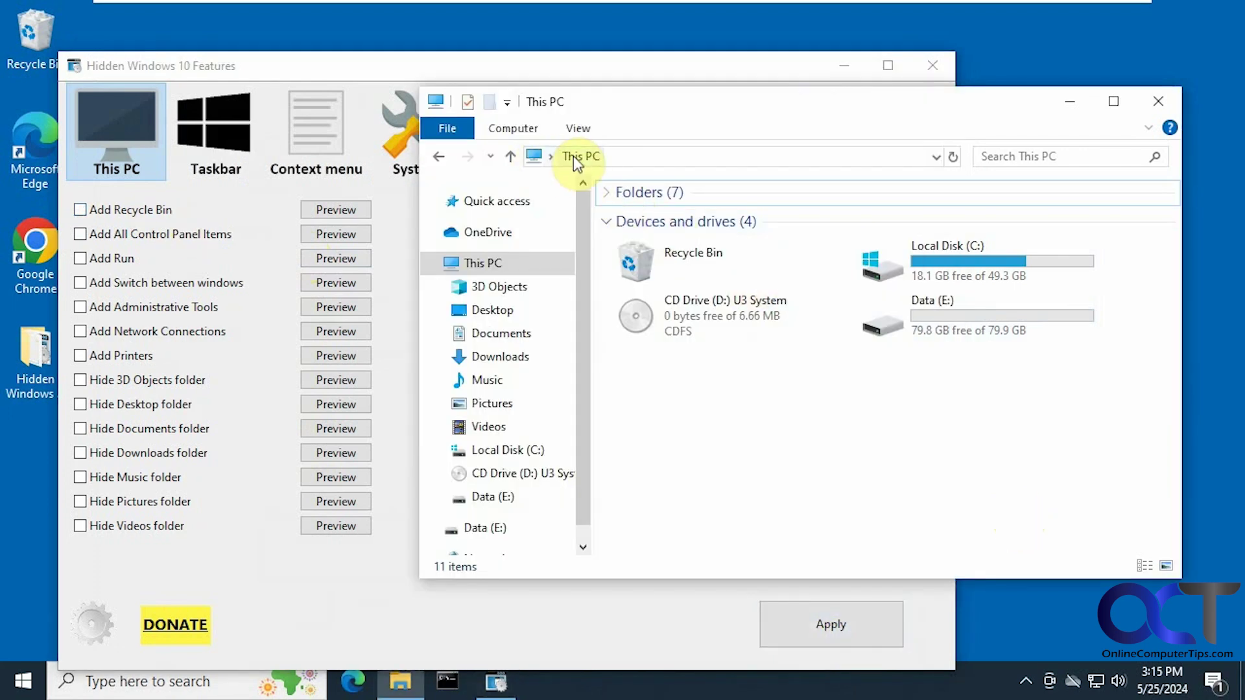
{"action": "left_click", "coordinate": [951, 156]}
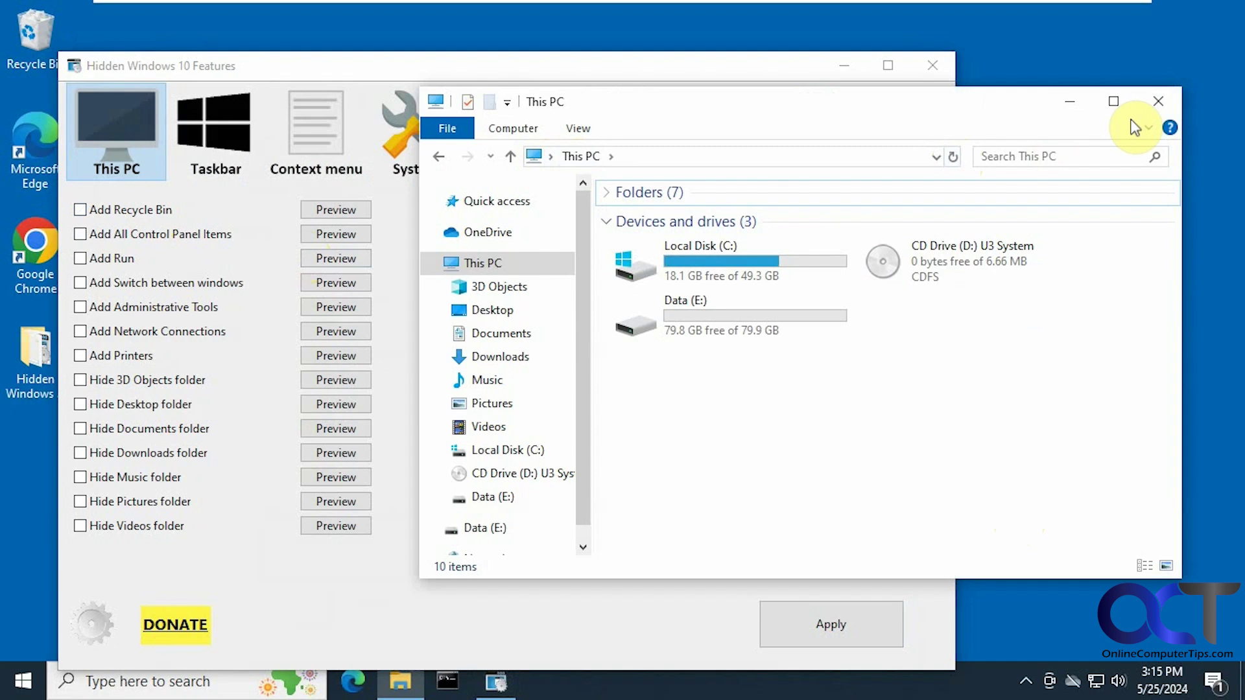
{"action": "left_click", "coordinate": [1070, 102]}
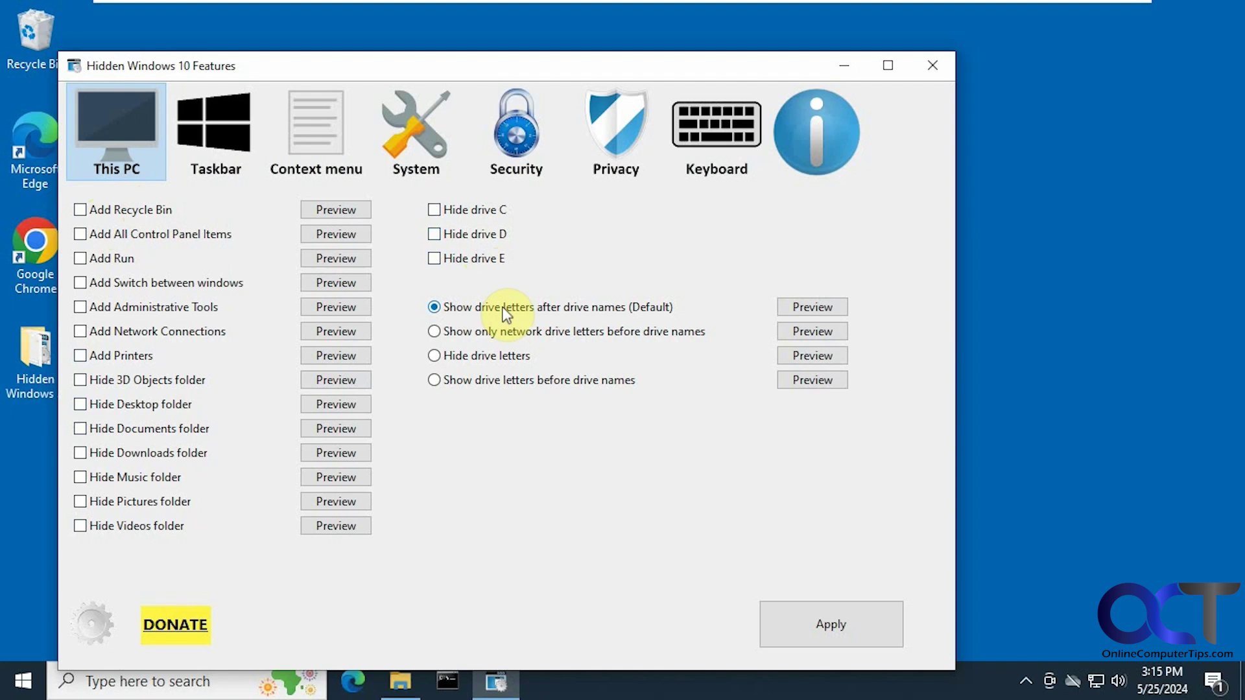
Preview drive letters after names, before names, and hidden, leaving Hide drive letters selected
{"action": "left_click", "coordinate": [808, 307]}
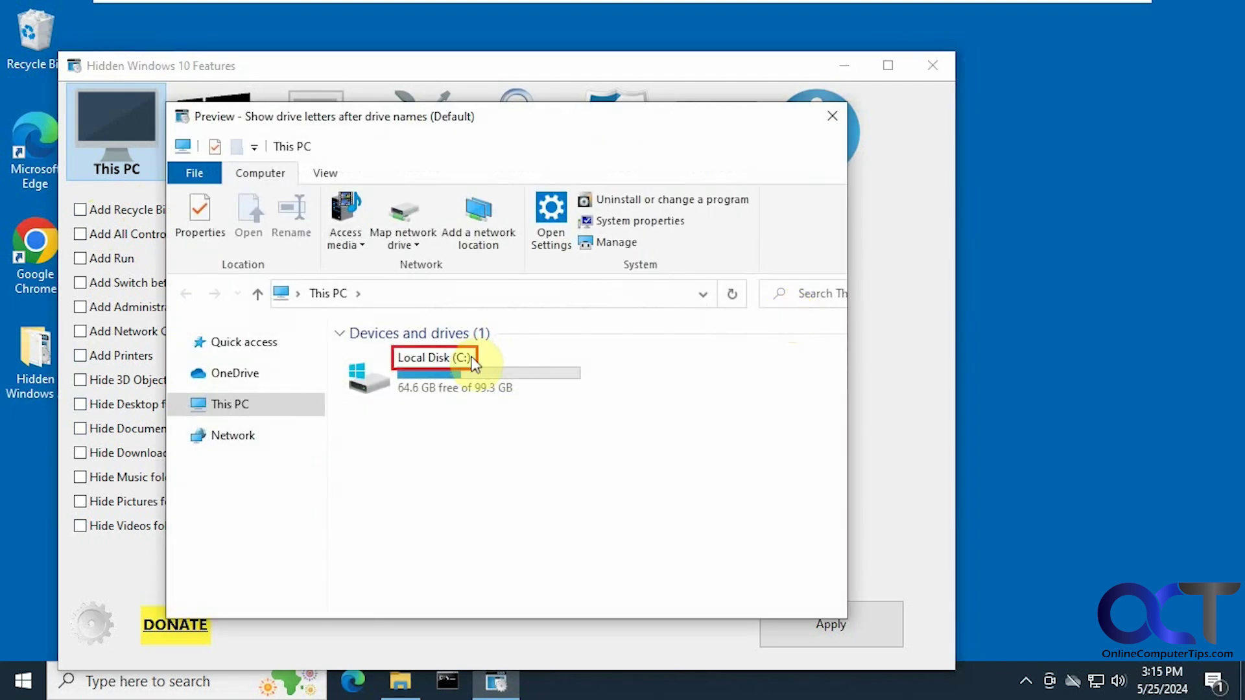
{"action": "left_click", "coordinate": [832, 116]}
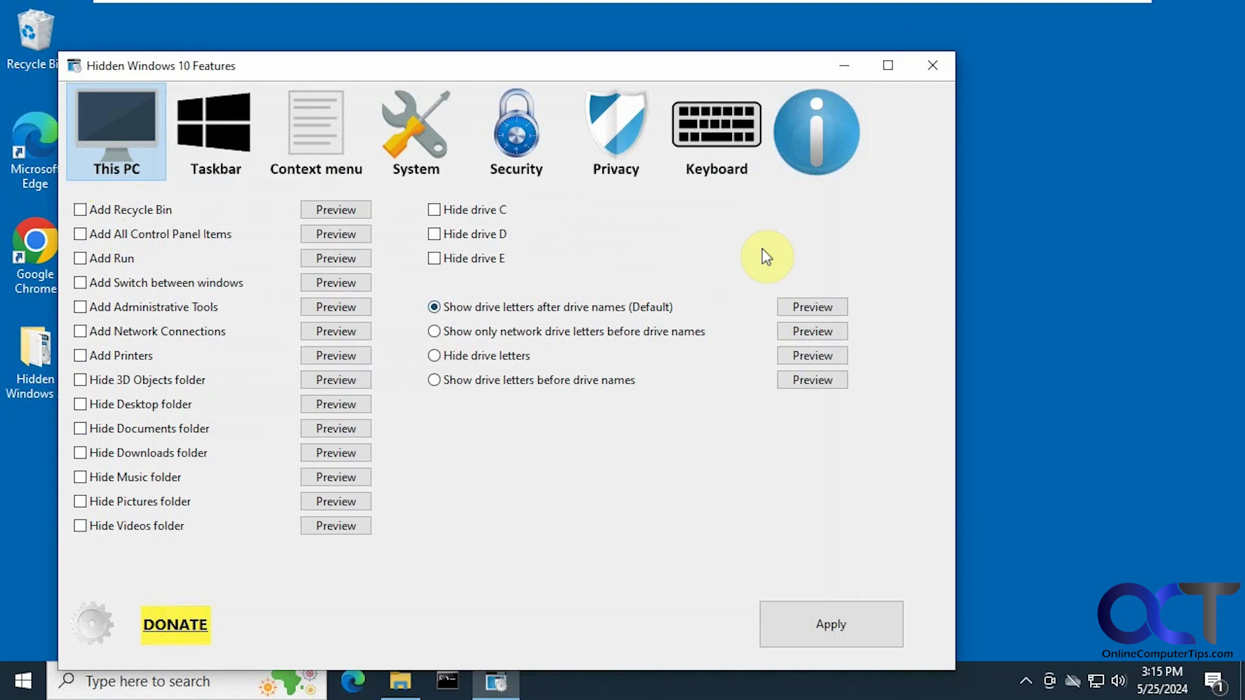
{"action": "left_click", "coordinate": [527, 383]}
{"action": "left_click", "coordinate": [788, 378]}
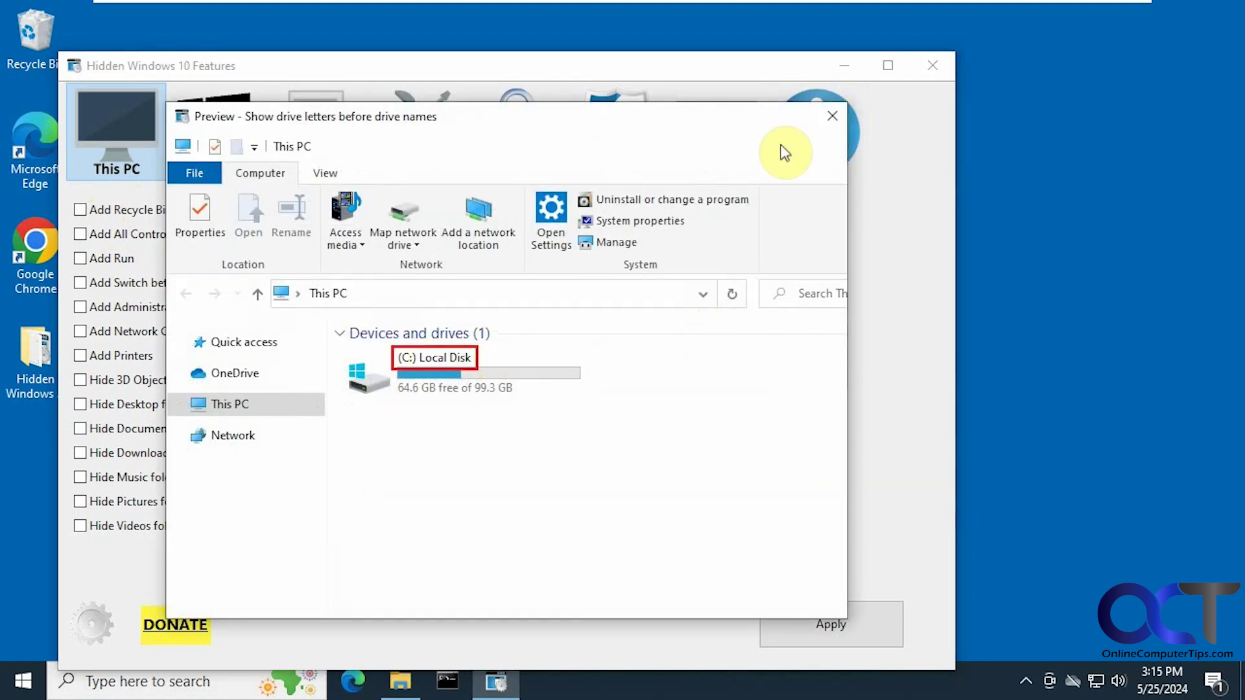
{"action": "left_click", "coordinate": [830, 116]}
{"action": "left_click", "coordinate": [506, 357]}
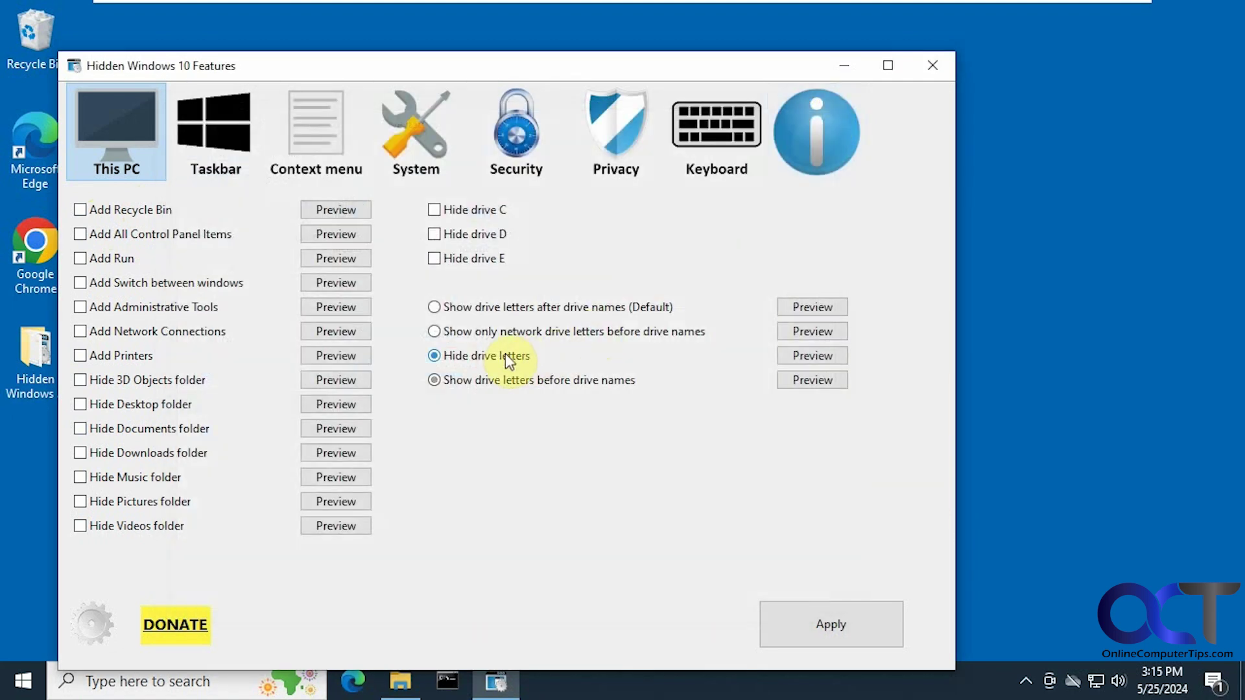
{"action": "left_click", "coordinate": [812, 358]}
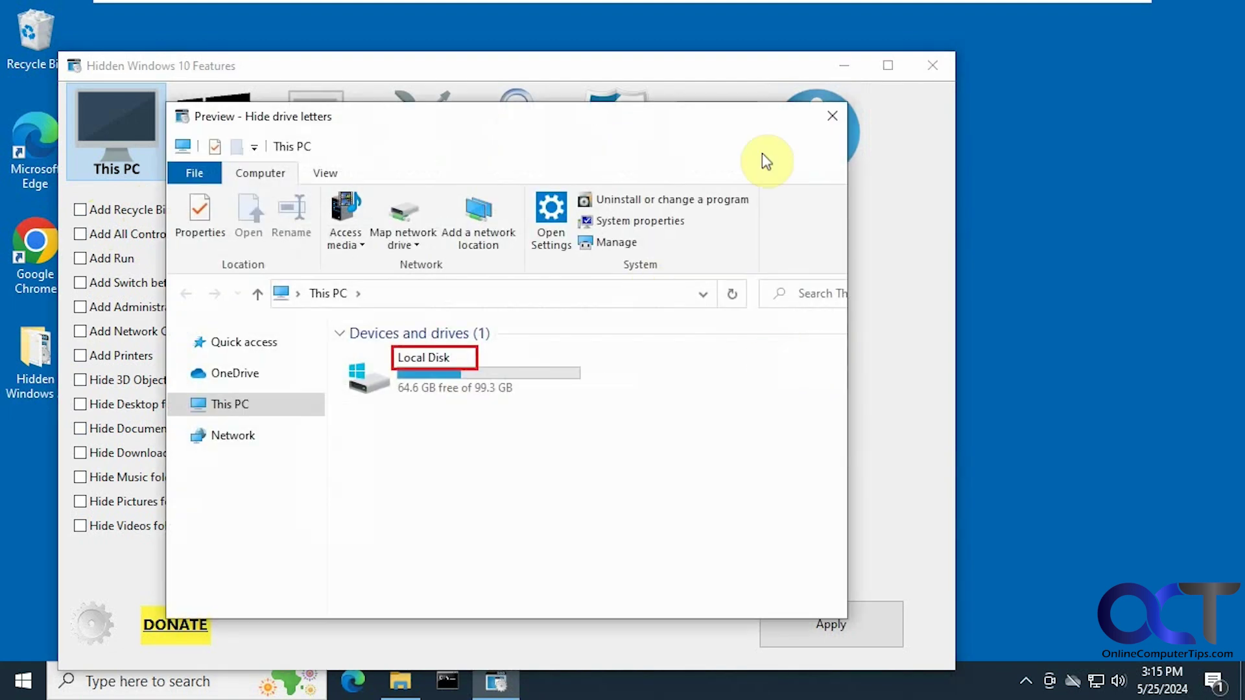
{"action": "left_click", "coordinate": [830, 117]}
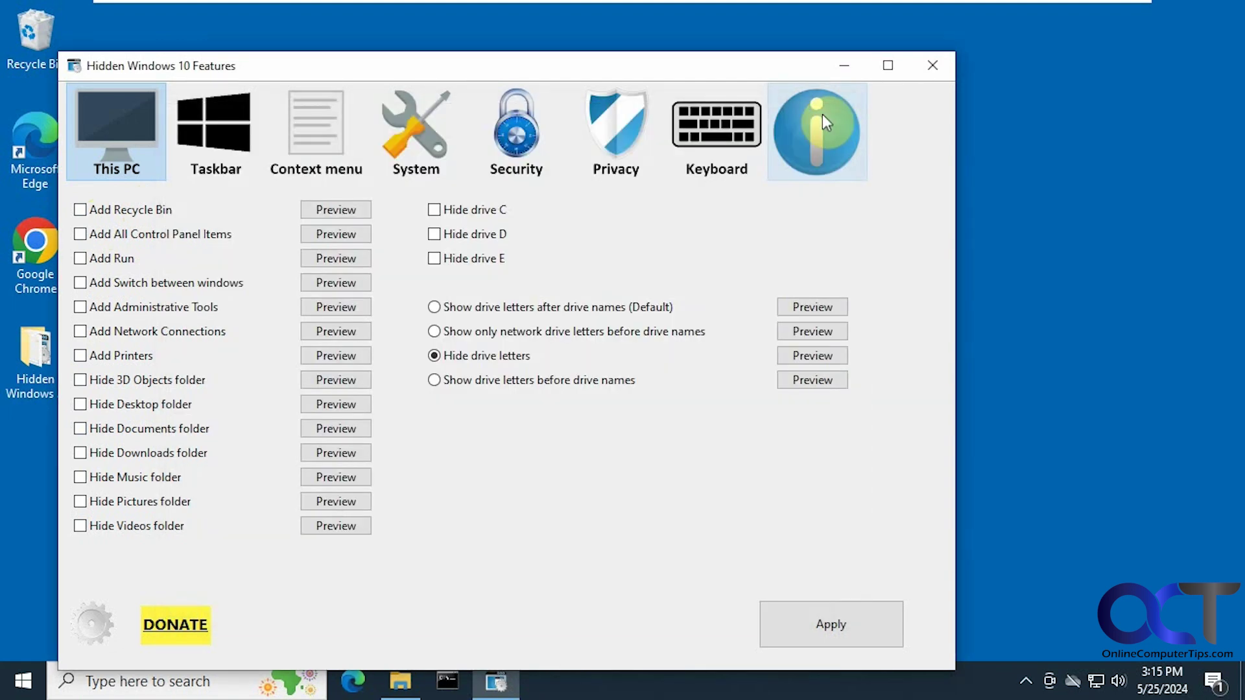
Restore the default drive-letter display, then preview Turn off thumbnail live preview on the Taskbar page
{"action": "left_click", "coordinate": [480, 309]}
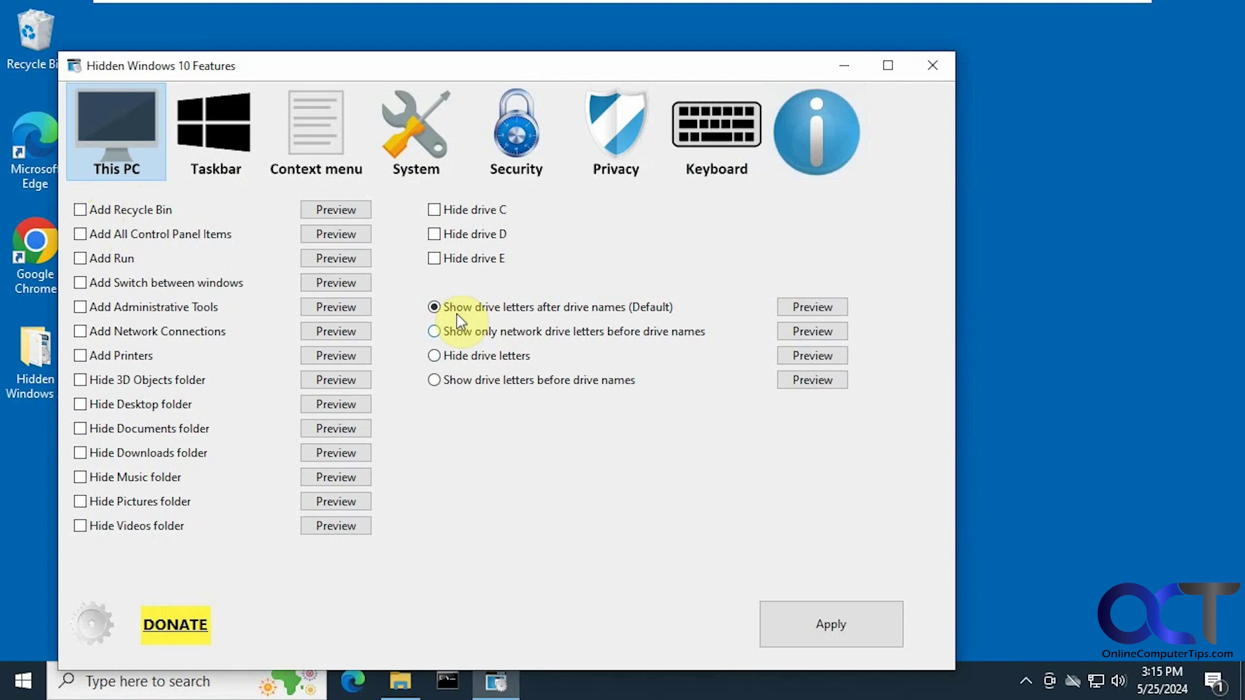
{"action": "left_click", "coordinate": [221, 139]}
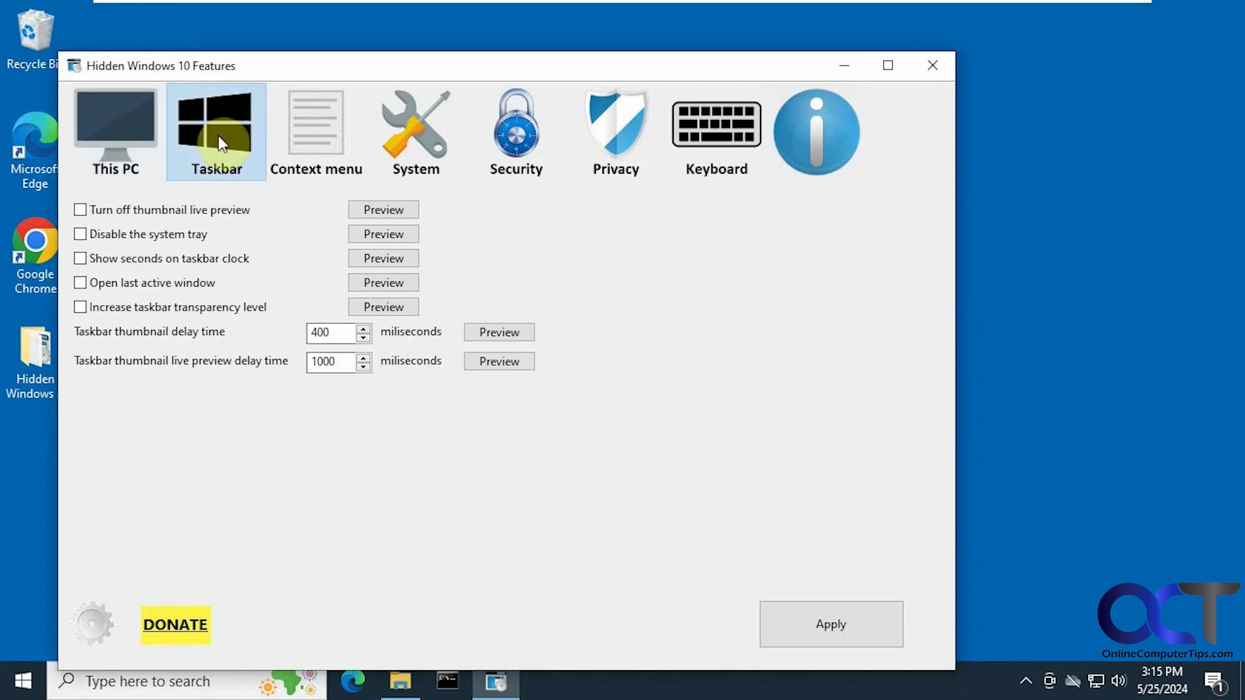
{"action": "left_click", "coordinate": [208, 212]}
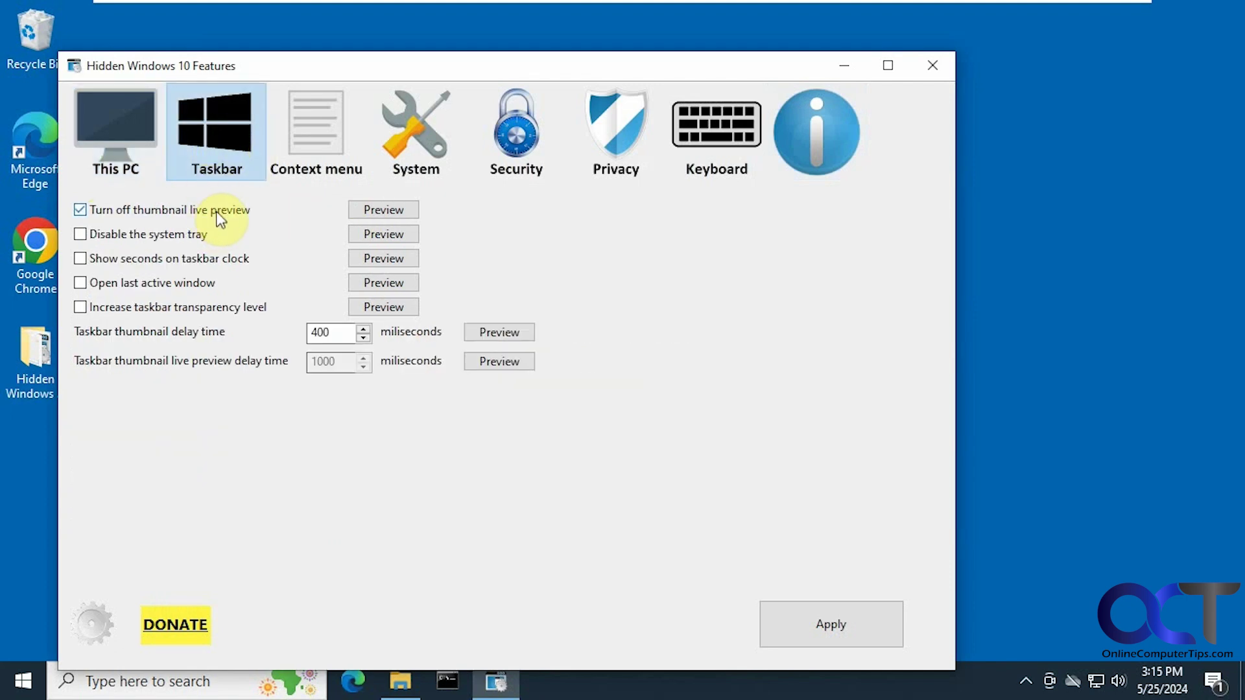
{"action": "left_click", "coordinate": [371, 210]}
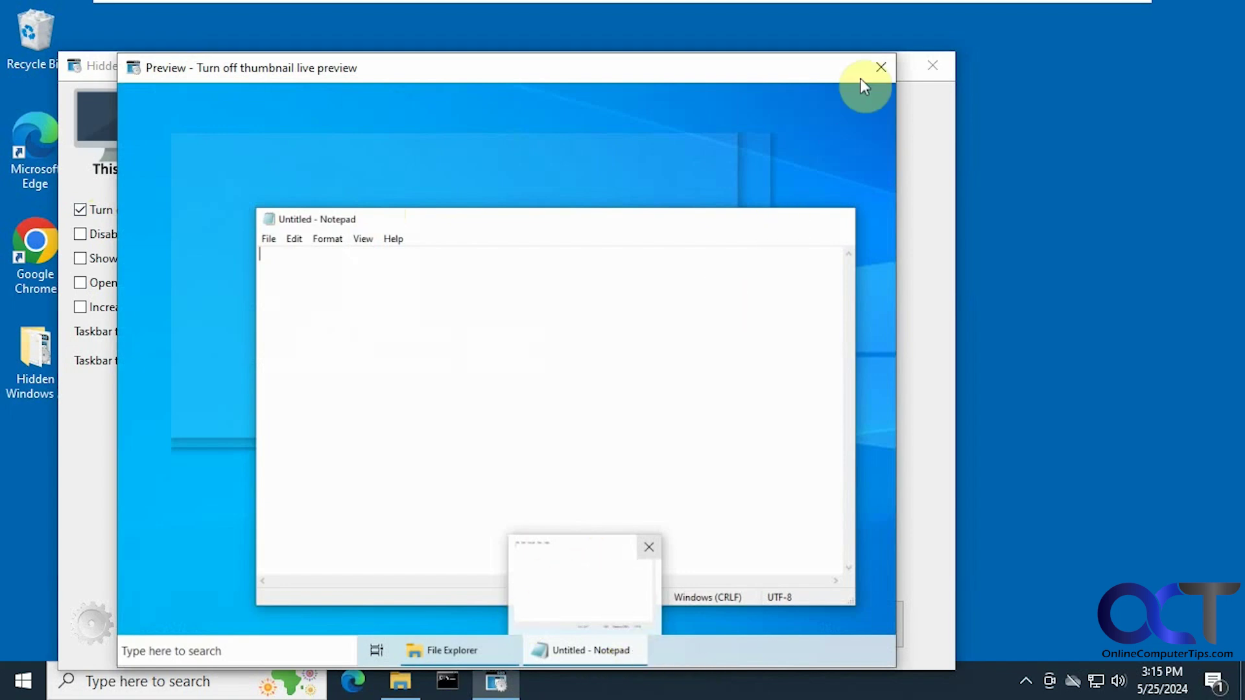
{"action": "left_click", "coordinate": [881, 67]}
Preview Disable the system tray and Increase taskbar transparency level, unticking the system tray tweak
{"action": "left_click", "coordinate": [223, 208]}
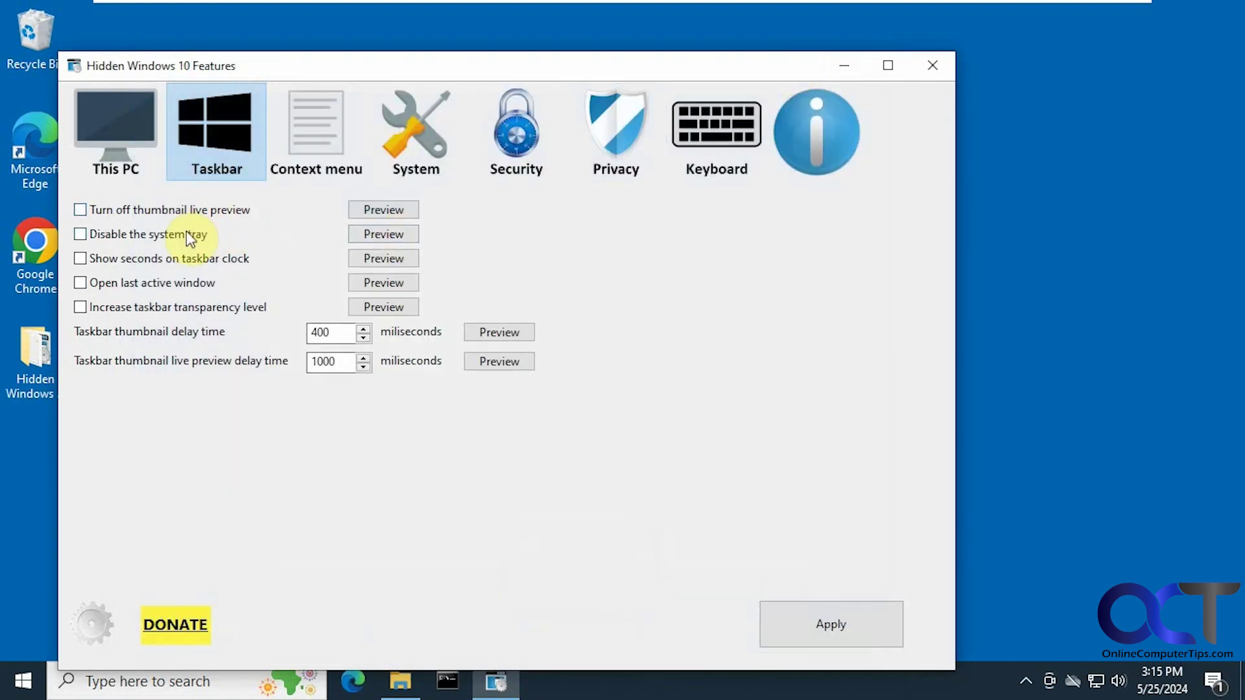
{"action": "left_click", "coordinate": [187, 233]}
{"action": "left_click", "coordinate": [403, 232]}
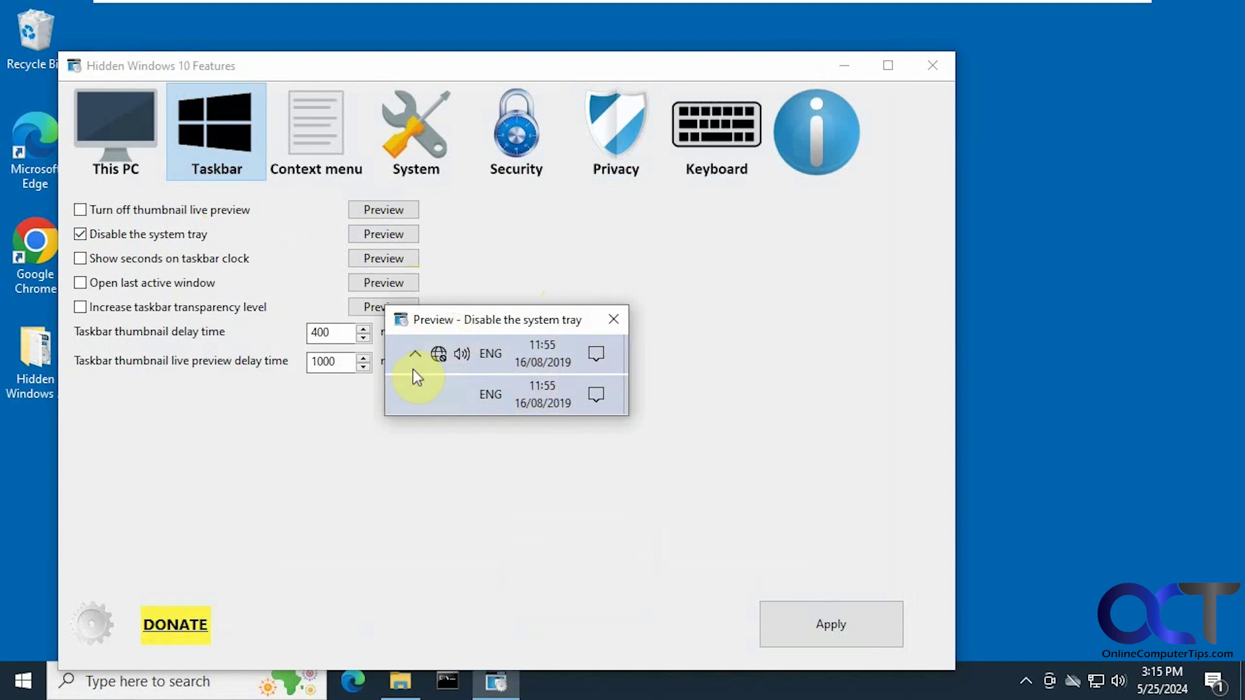
{"action": "left_click", "coordinate": [609, 323]}
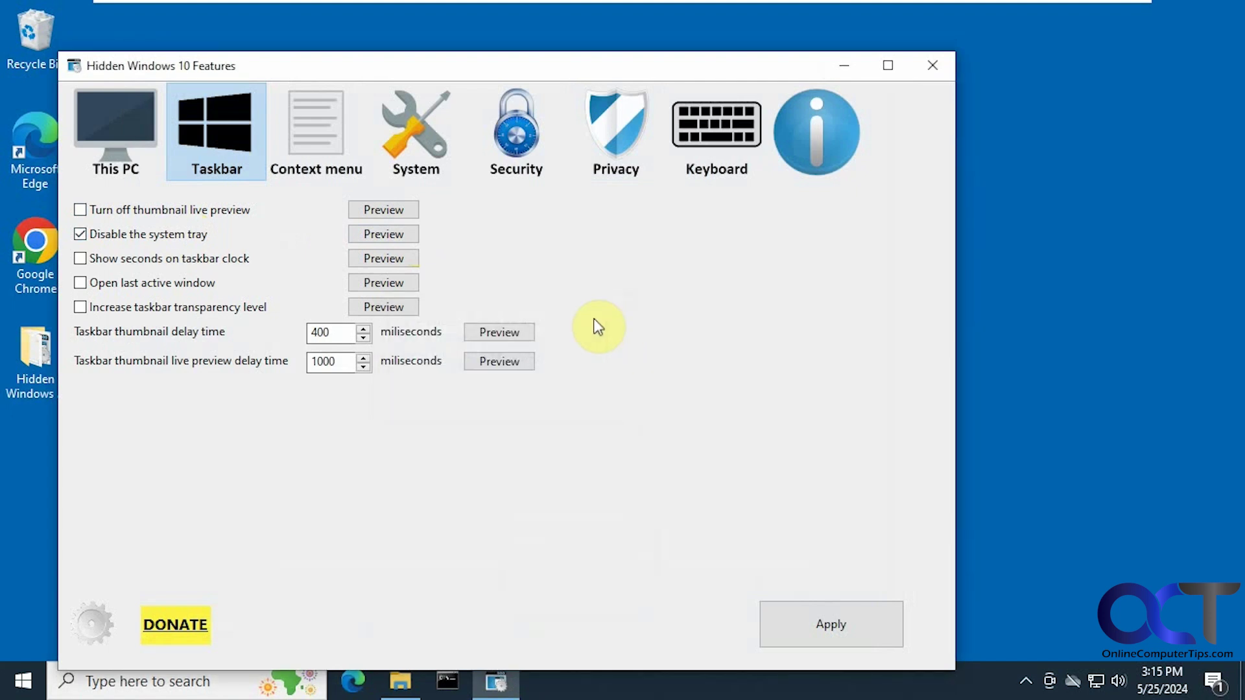
{"action": "left_click", "coordinate": [176, 239]}
{"action": "left_click", "coordinate": [200, 309]}
{"action": "left_click", "coordinate": [362, 308]}
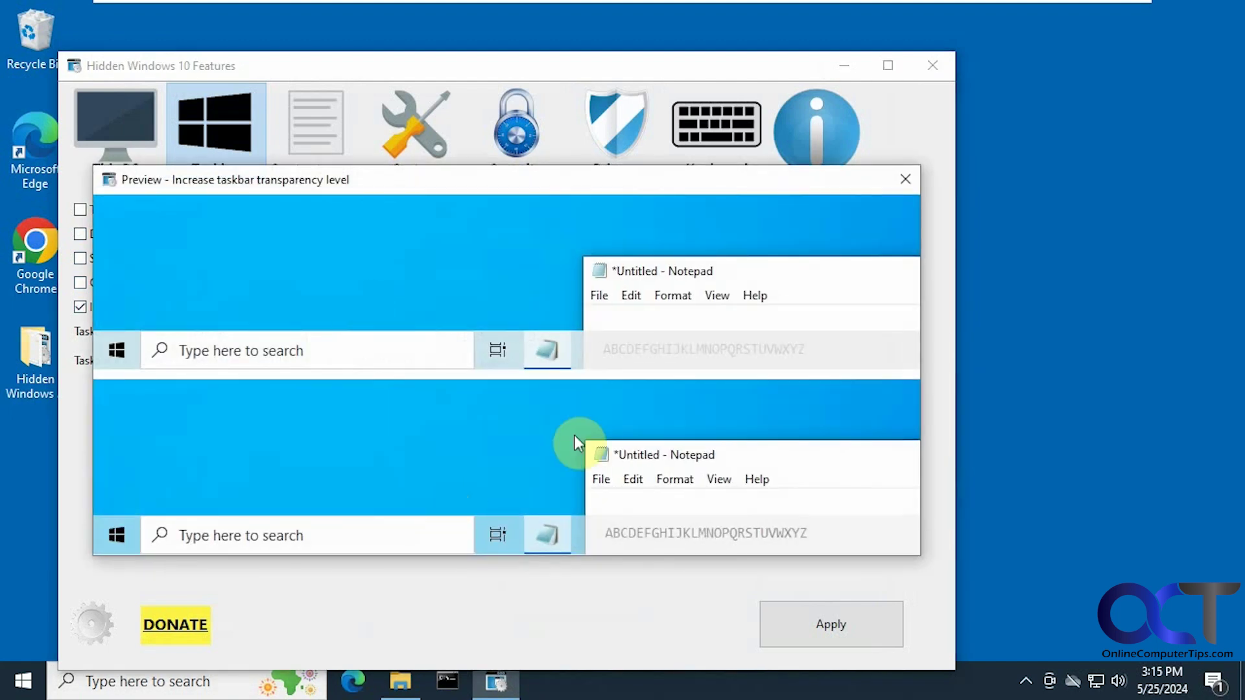
{"action": "left_click", "coordinate": [909, 187]}
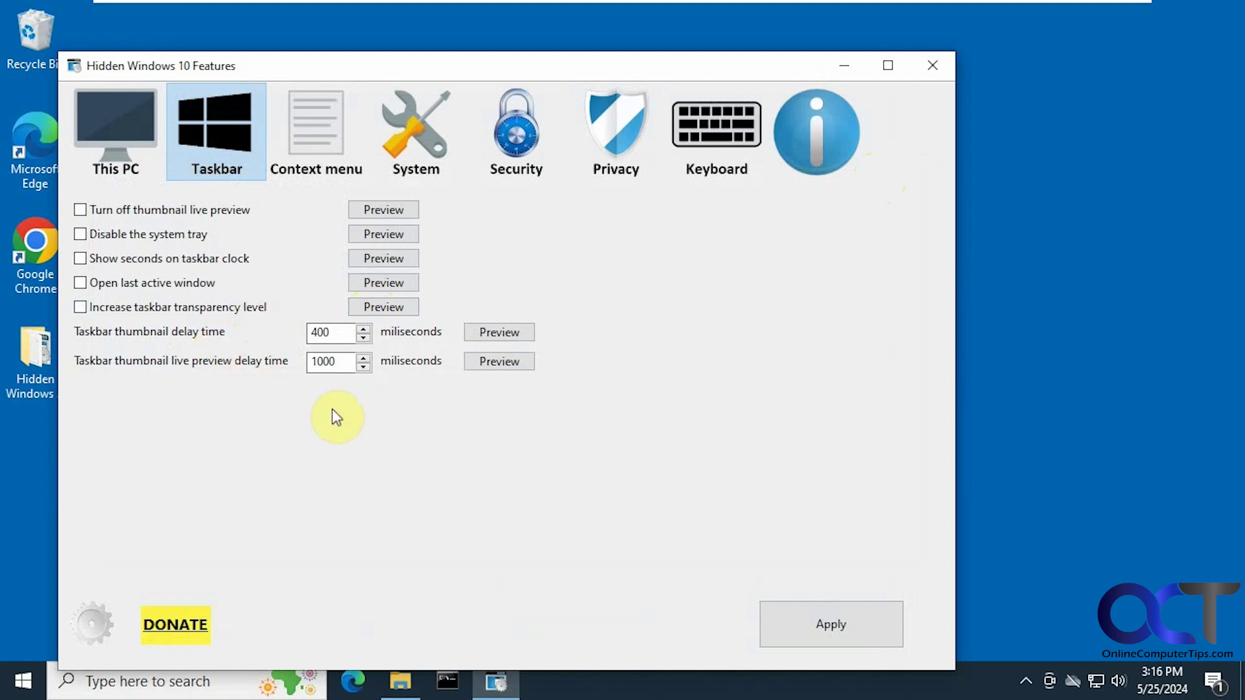
On the Context menu page, check the folder's right-click menu, then enable and apply Copy To folder
{"action": "left_click", "coordinate": [323, 145]}
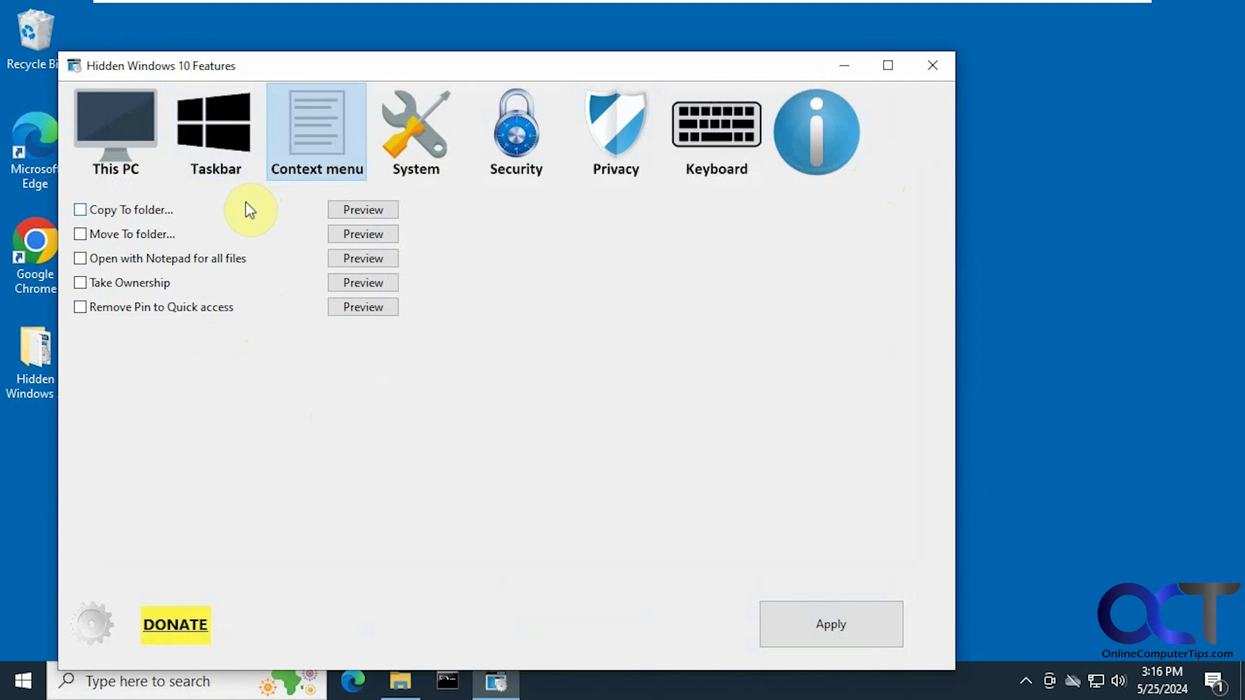
{"action": "right_click", "coordinate": [37, 358]}
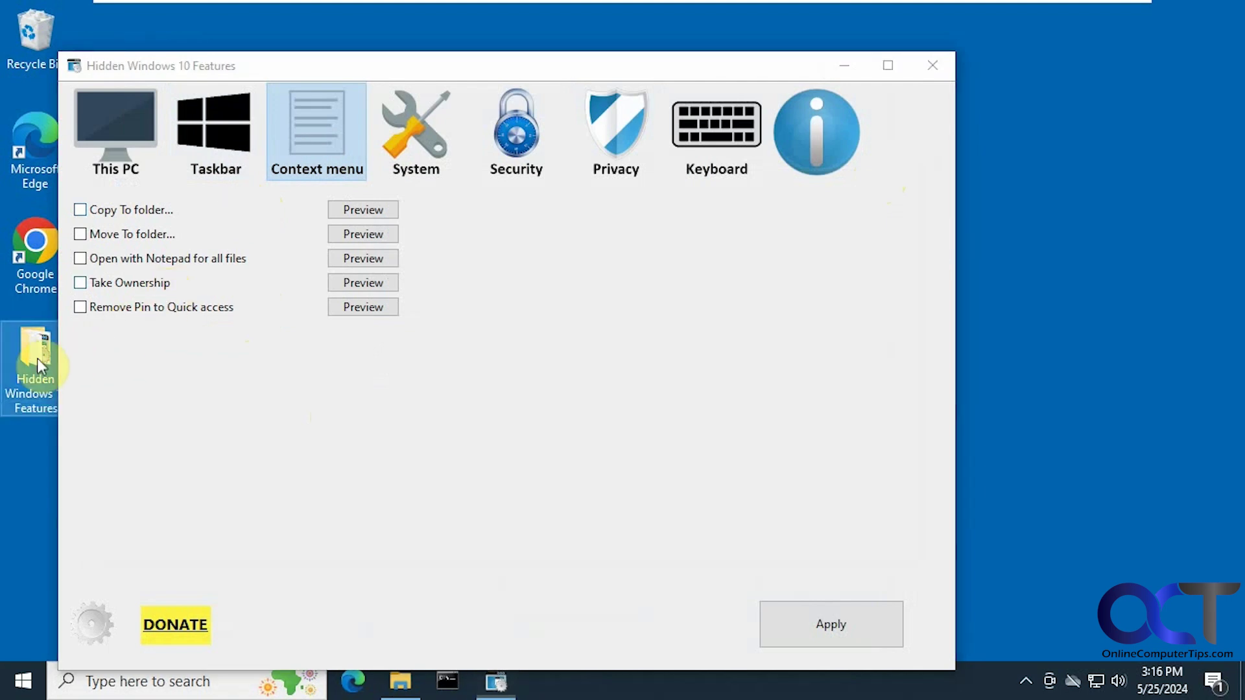
{"action": "left_click", "coordinate": [392, 467]}
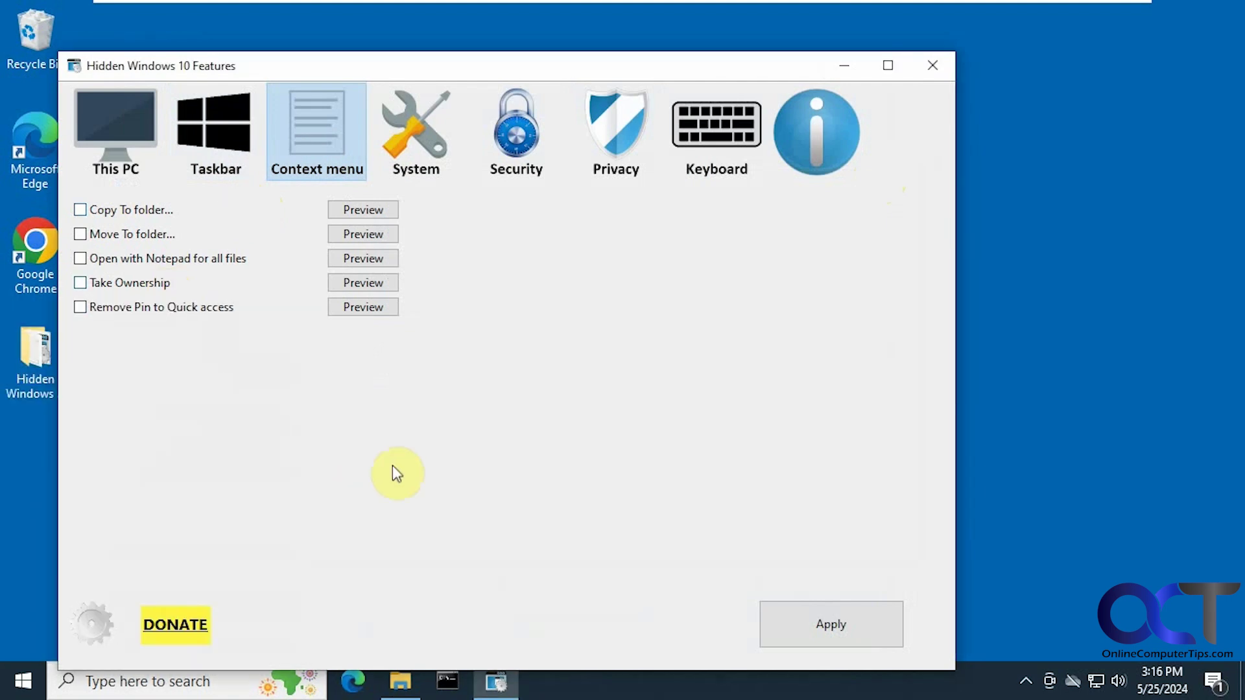
{"action": "left_click", "coordinate": [167, 210]}
{"action": "left_click", "coordinate": [795, 616]}
Confirm Copy To folder opens Copy Items from the desktop folder's menu, cancel, and untick the tweak
{"action": "left_click", "coordinate": [35, 366]}
{"action": "right_click", "coordinate": [35, 366]}
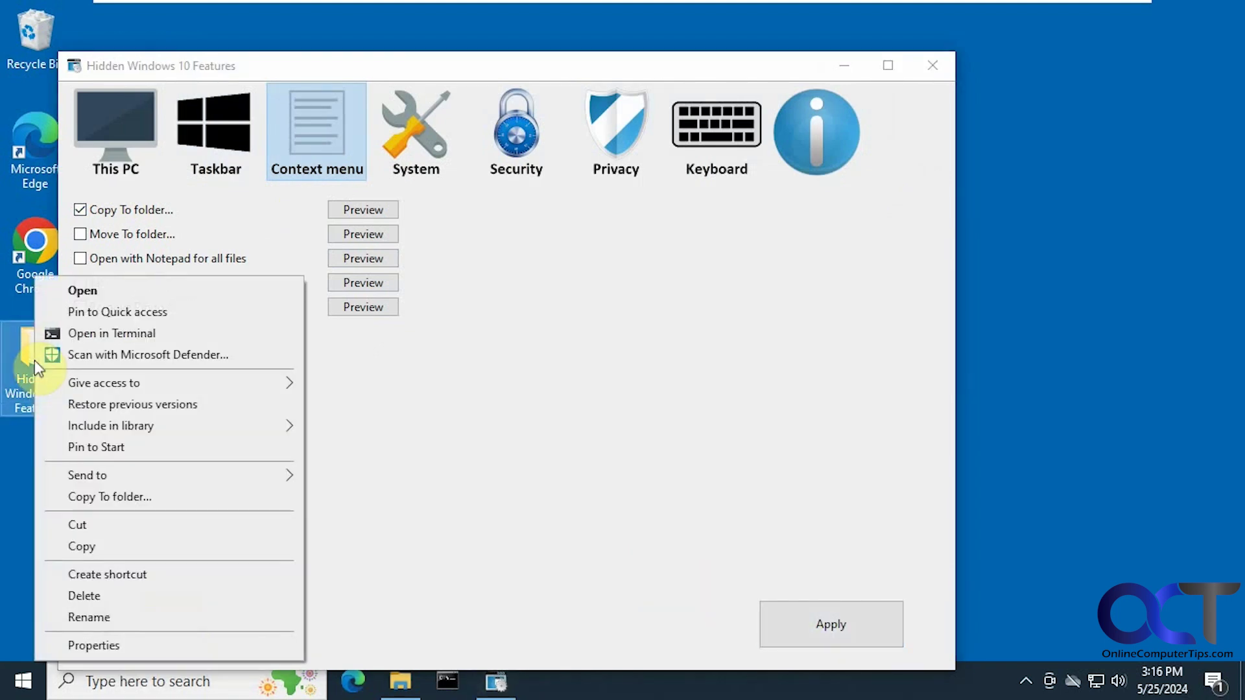
{"action": "left_click", "coordinate": [103, 497]}
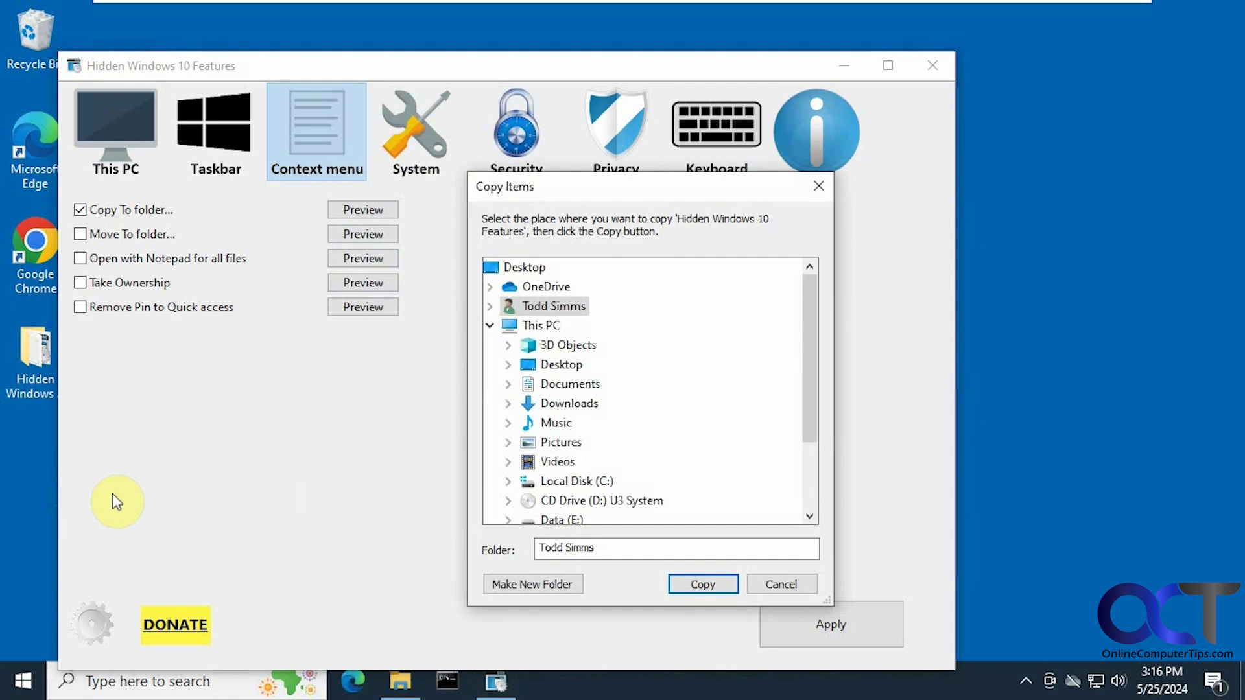
{"action": "left_click", "coordinate": [781, 585]}
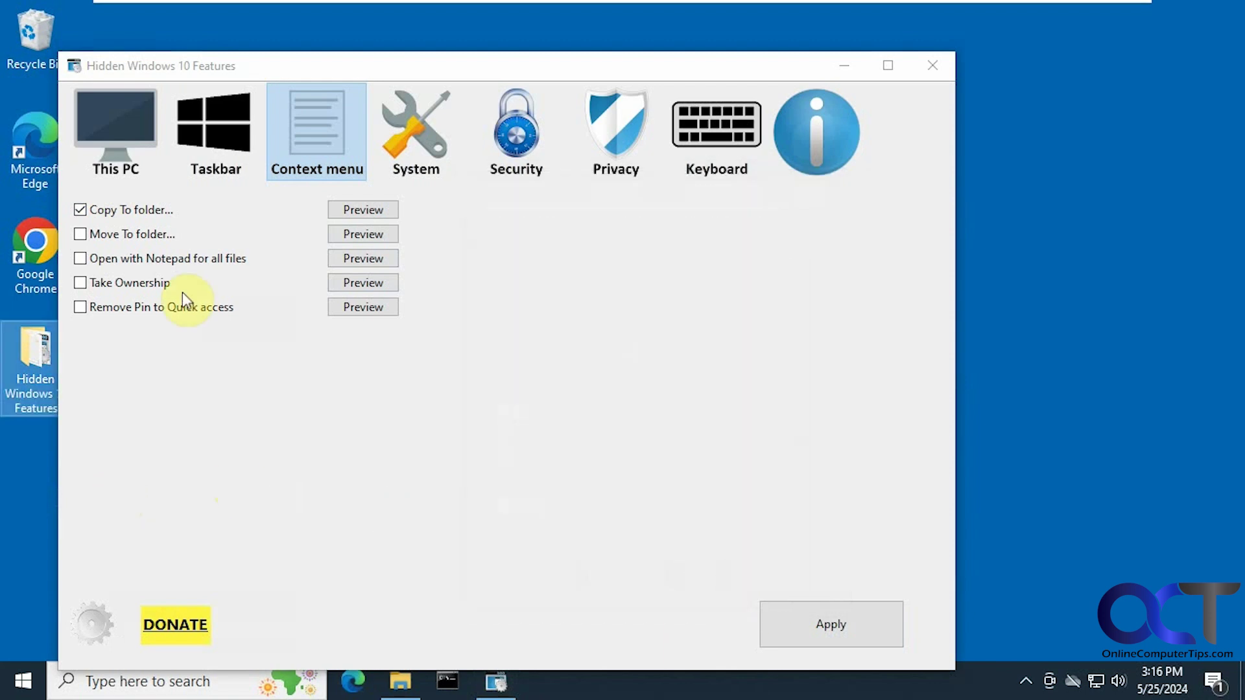
{"action": "left_click", "coordinate": [133, 214]}
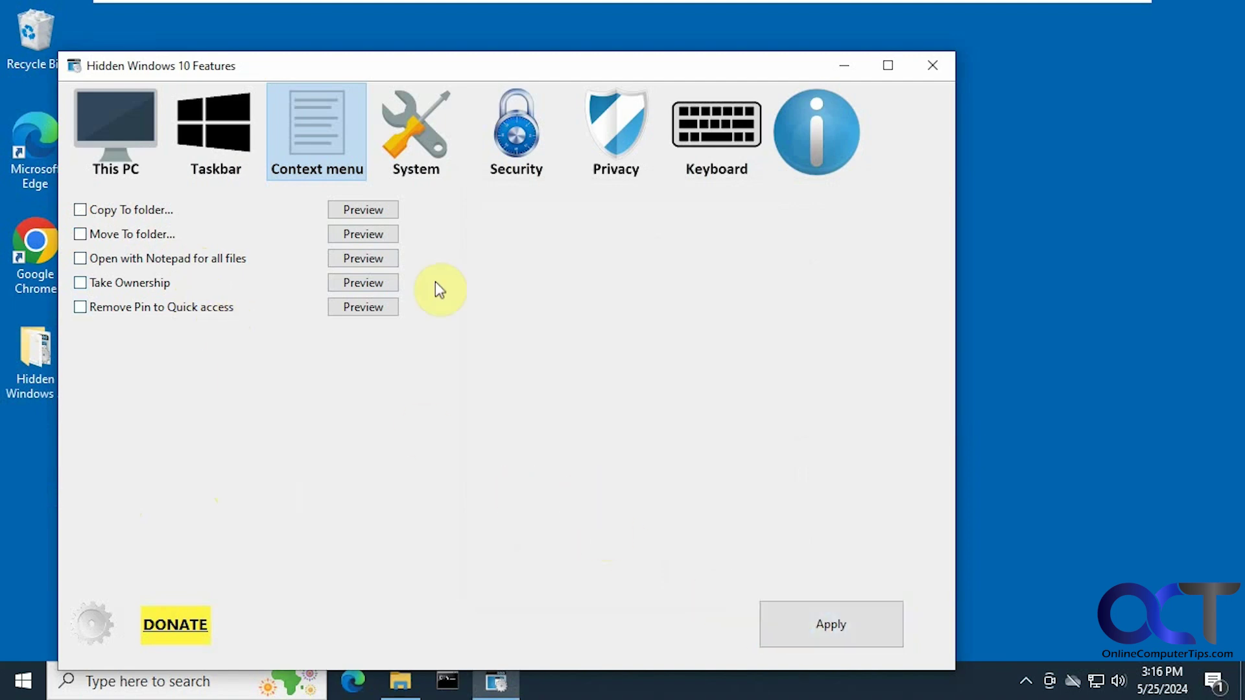
{"action": "left_click", "coordinate": [426, 155]}
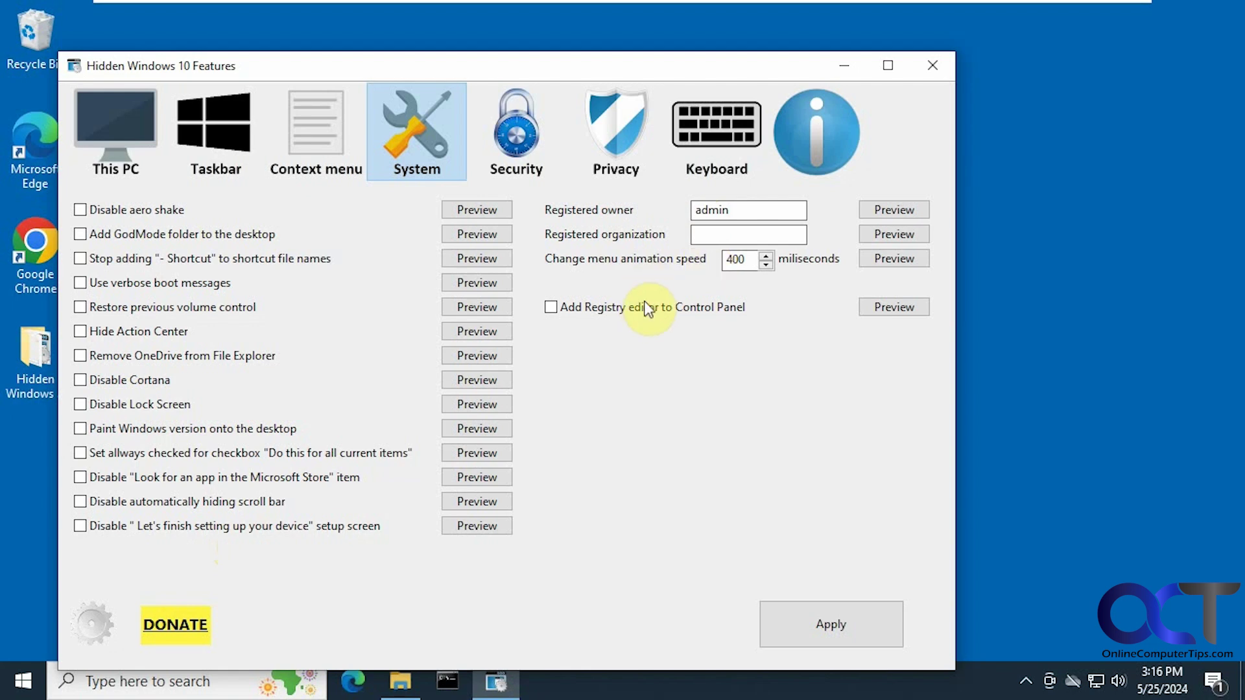
Preview the Add Registry editor to Control Panel tweak and close the preview window
{"action": "left_click", "coordinate": [886, 310]}
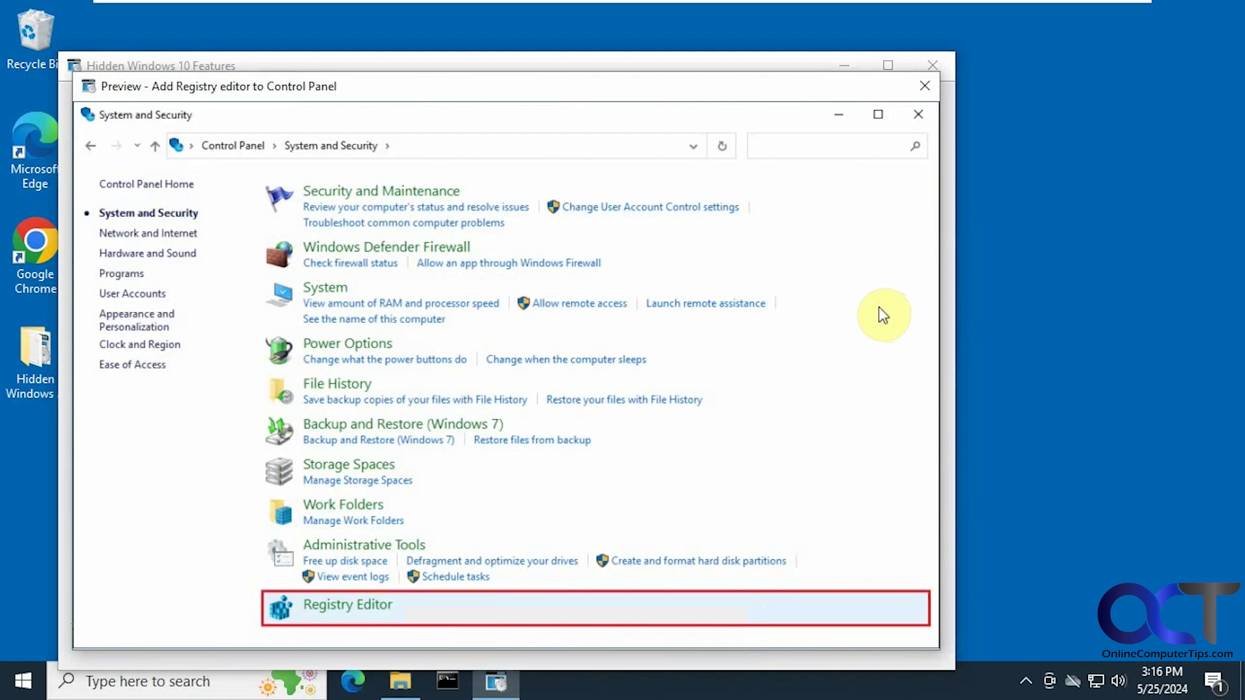
{"action": "left_click", "coordinate": [924, 87]}
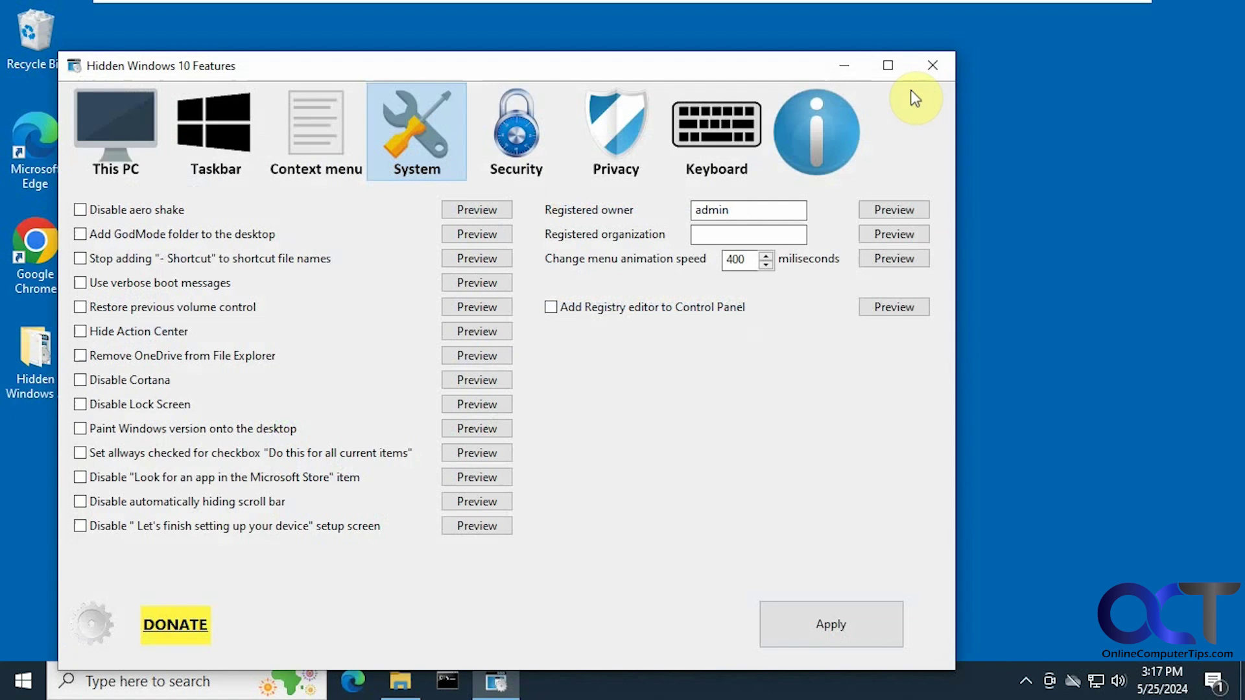
Browse the Security tab's options, then switch to the Privacy page
{"action": "left_click", "coordinate": [517, 165]}
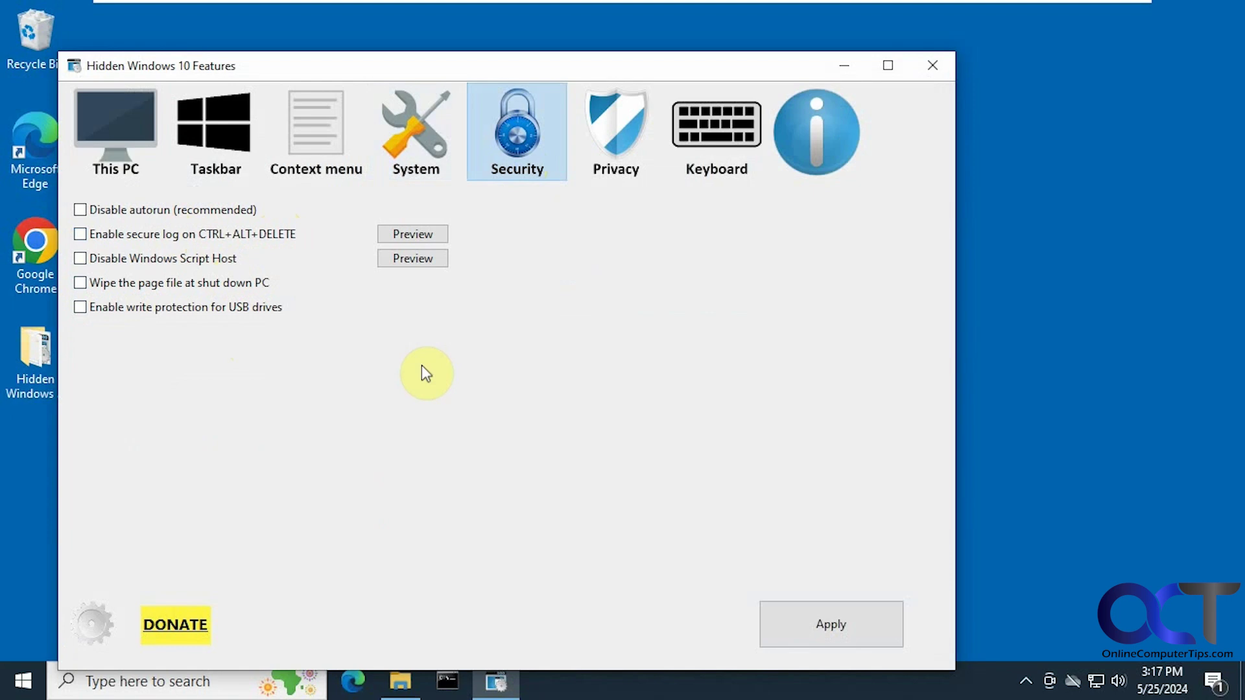
{"action": "left_click", "coordinate": [616, 136]}
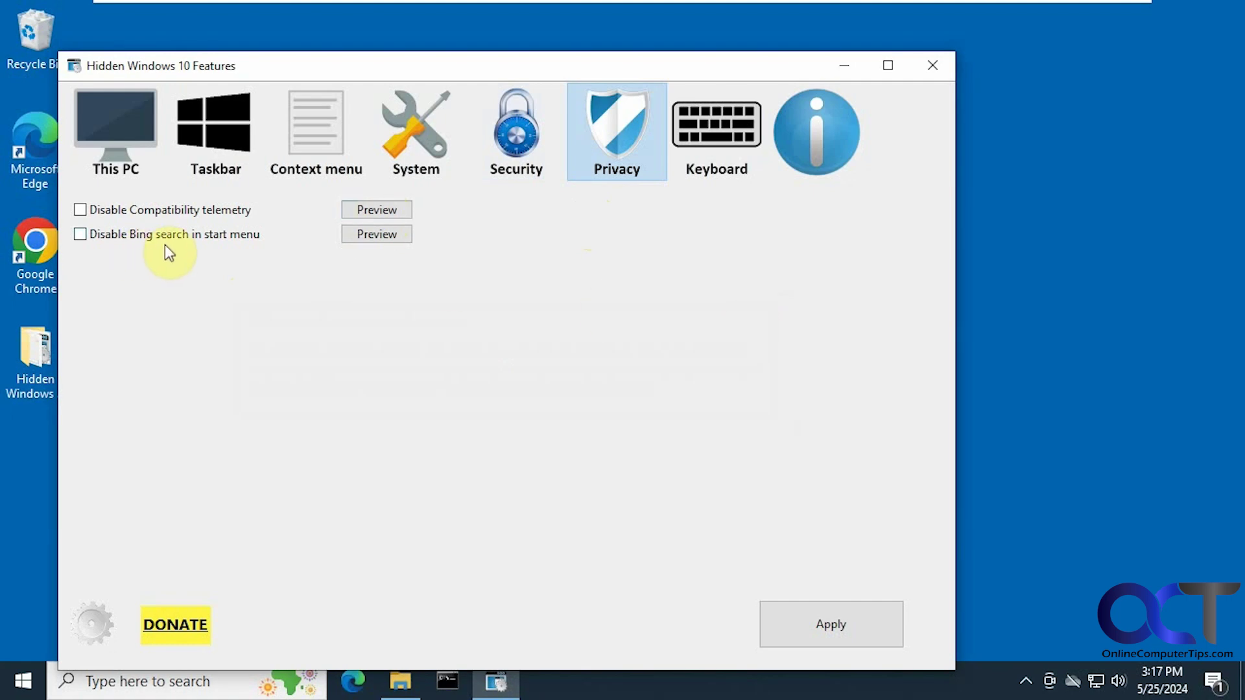
Preview Disable Bing search in start menu, then view the Keyboard page and the About info box
{"action": "left_click", "coordinate": [376, 239]}
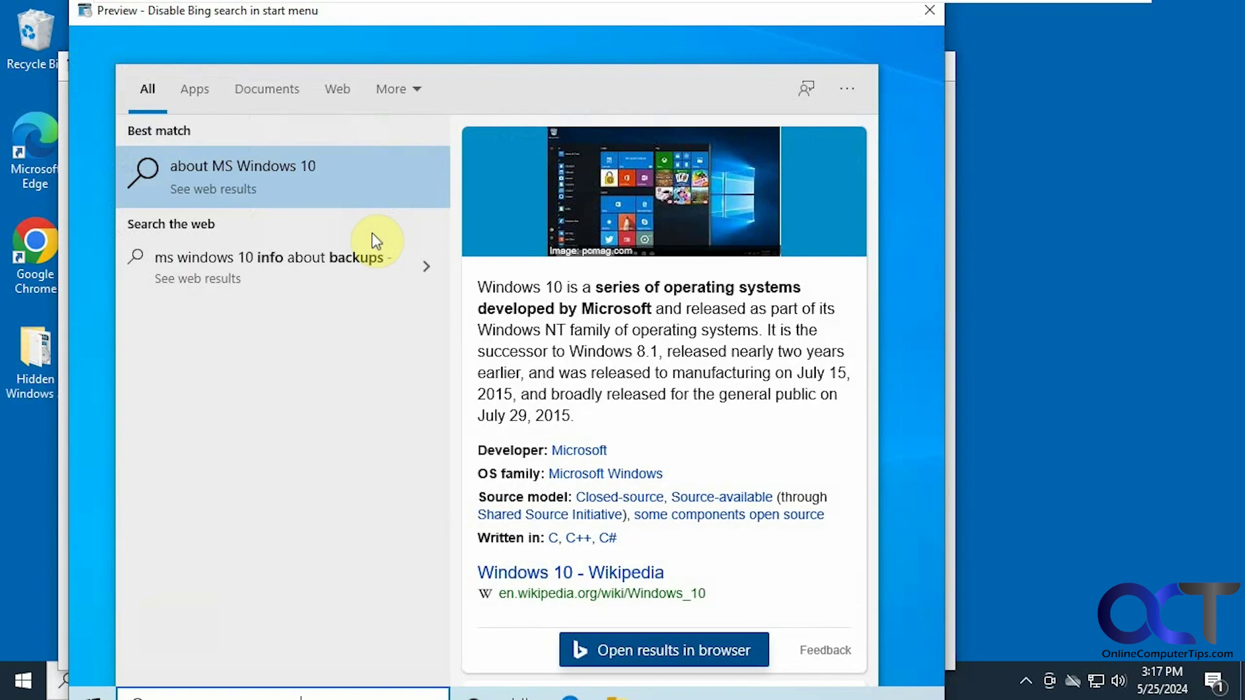
{"action": "left_click", "coordinate": [931, 10]}
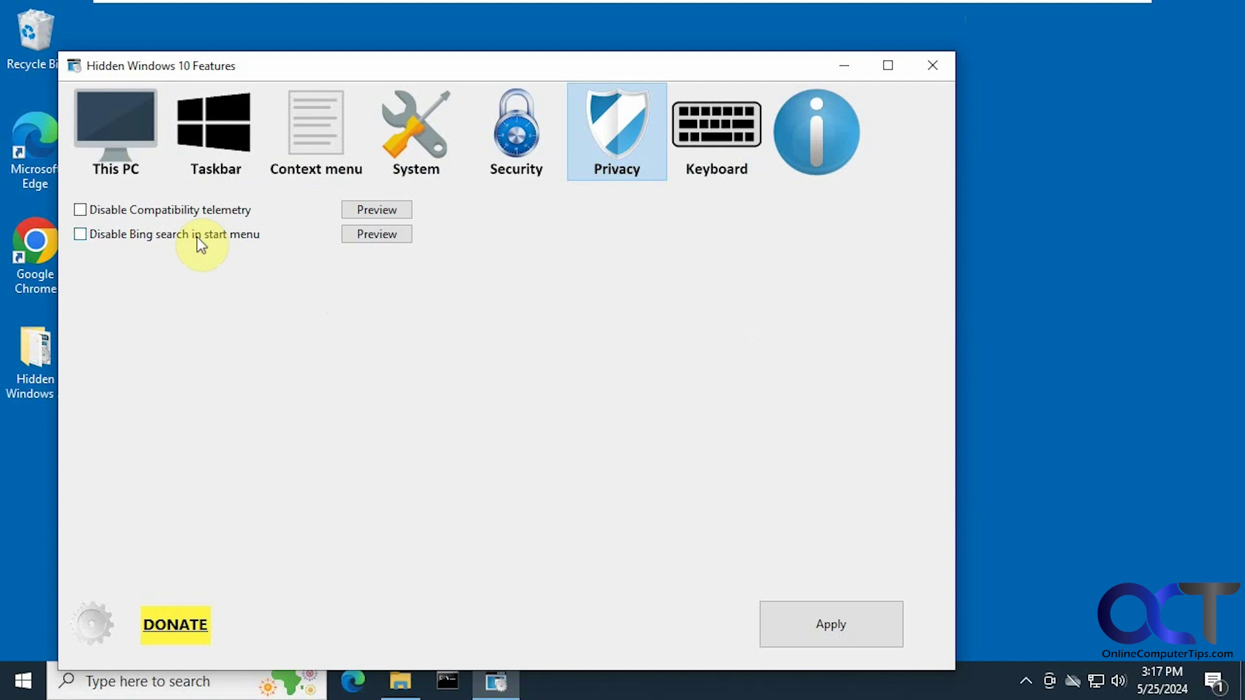
{"action": "left_click", "coordinate": [721, 145]}
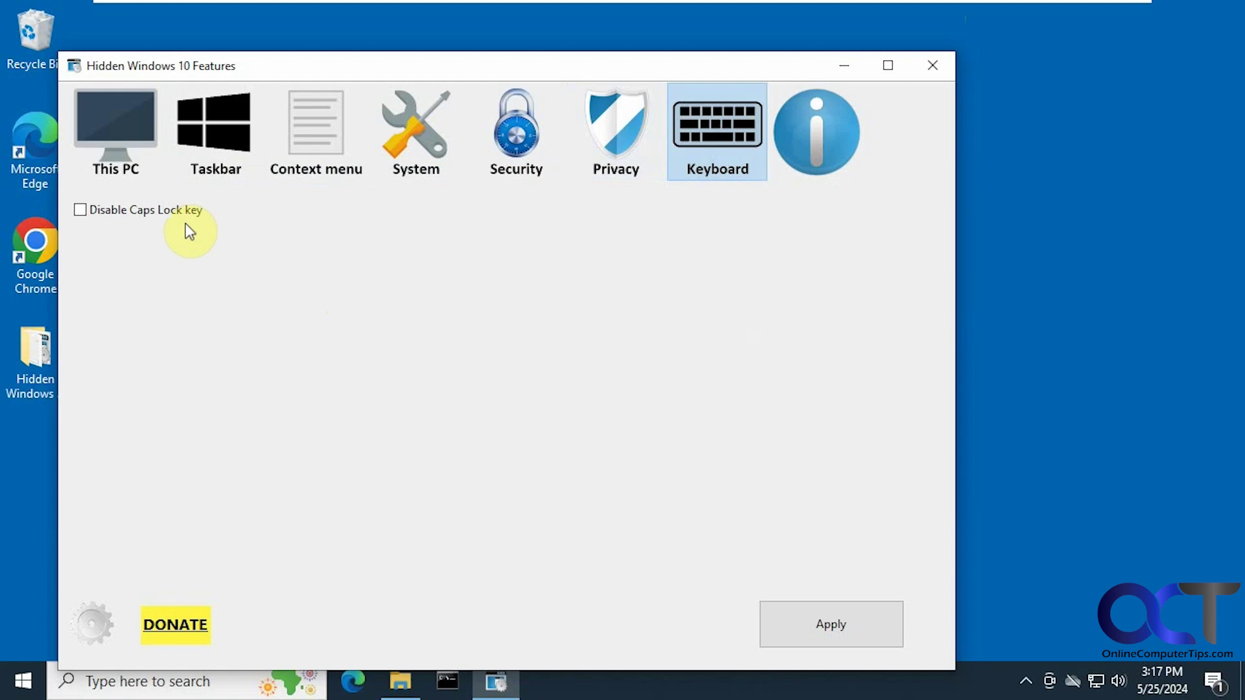
{"action": "left_click", "coordinate": [830, 151]}
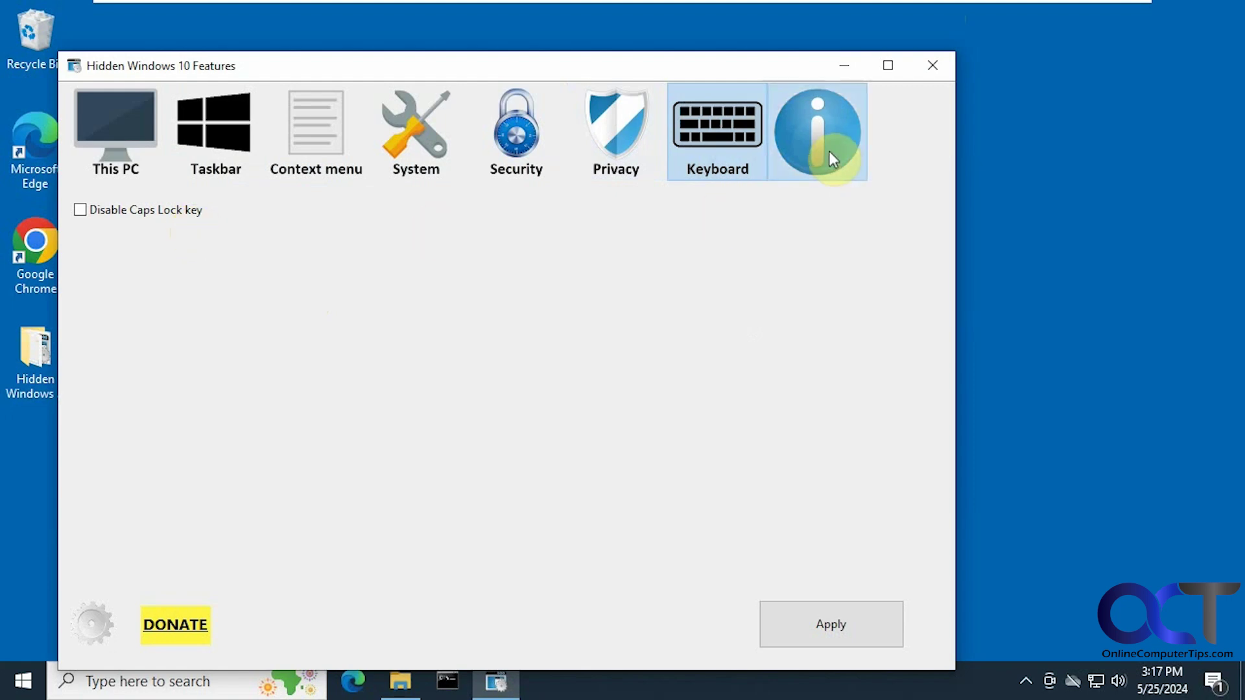
{"action": "left_click", "coordinate": [675, 226]}
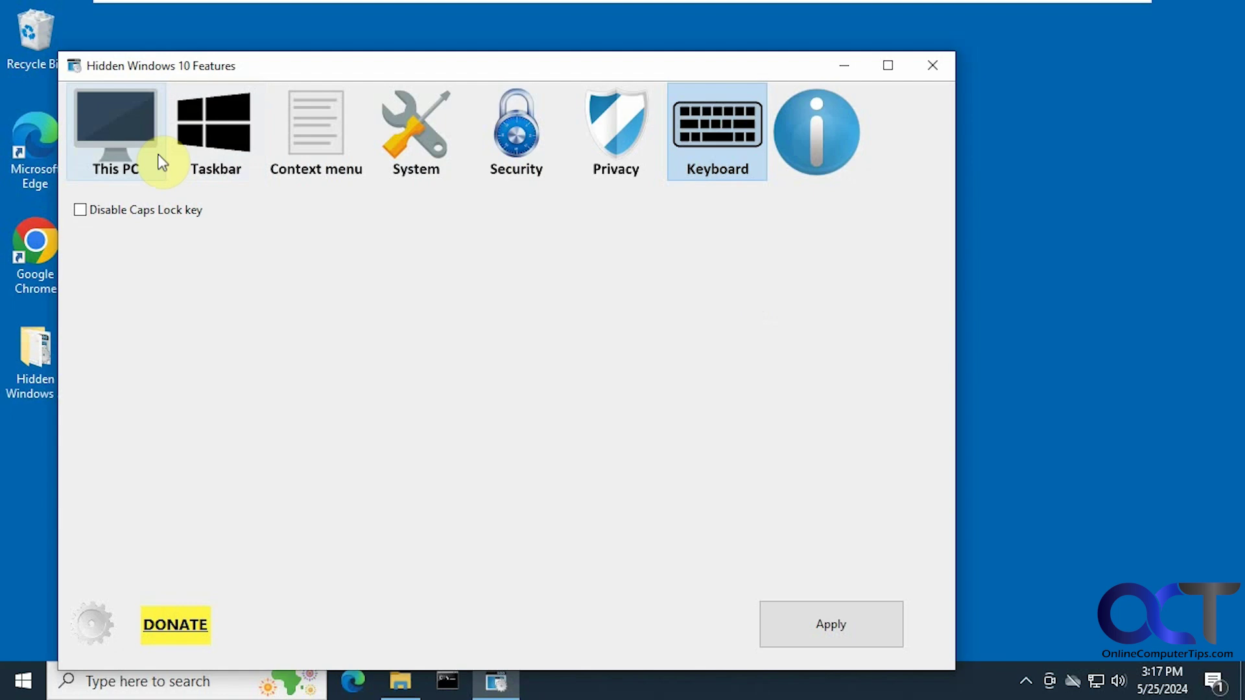
{"action": "left_click", "coordinate": [111, 138]}
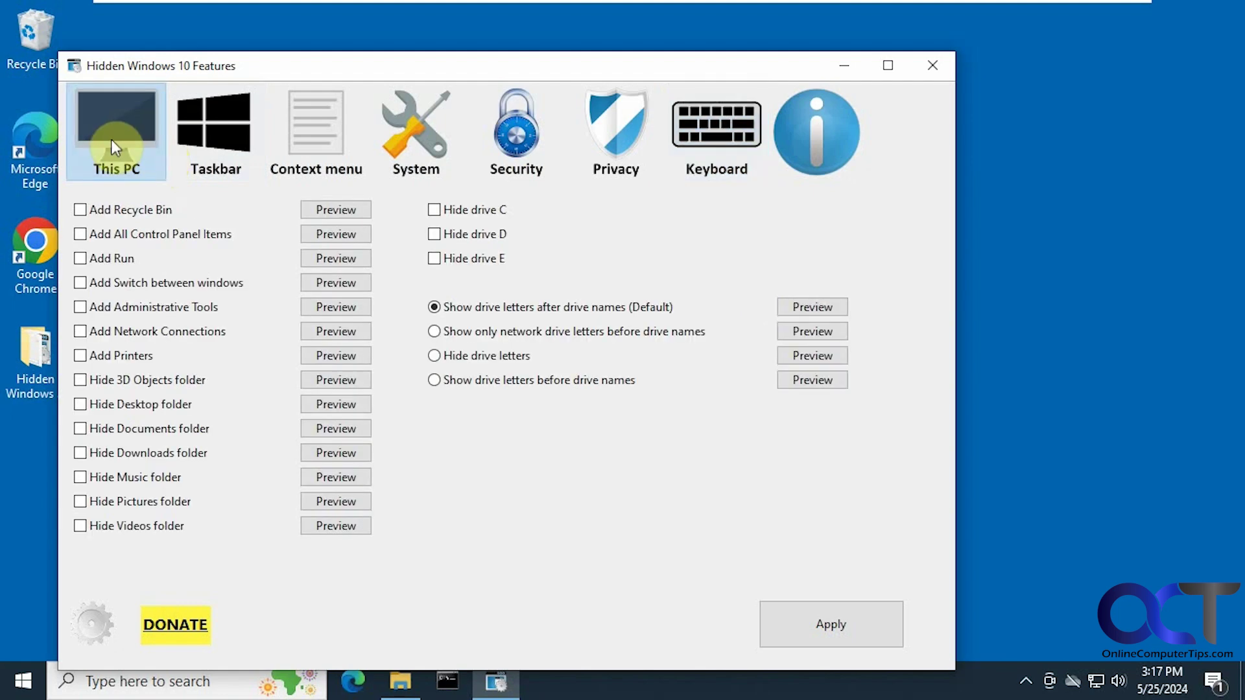